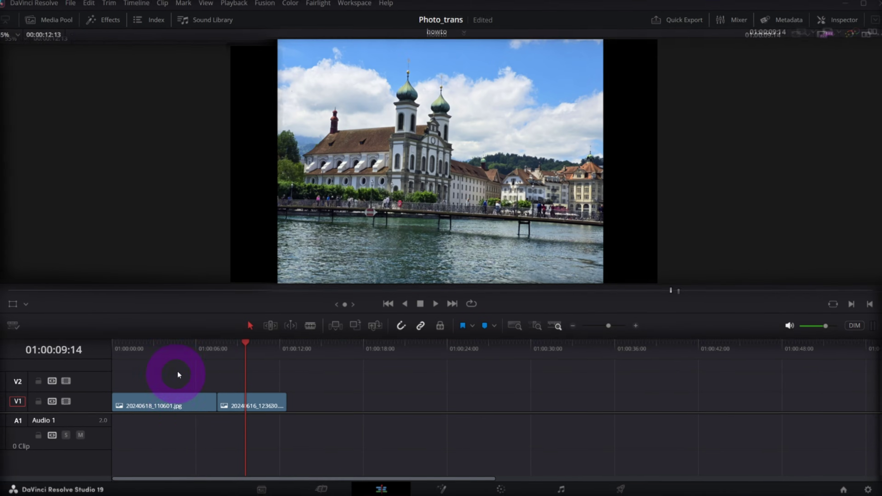
# Preview the two photo clips on the timeline by moving the playhead between them.
pyautogui.click(171, 353)
pyautogui.click(248, 352)
pyautogui.click(161, 349)
pyautogui.click(254, 355)
pyautogui.click(207, 379)
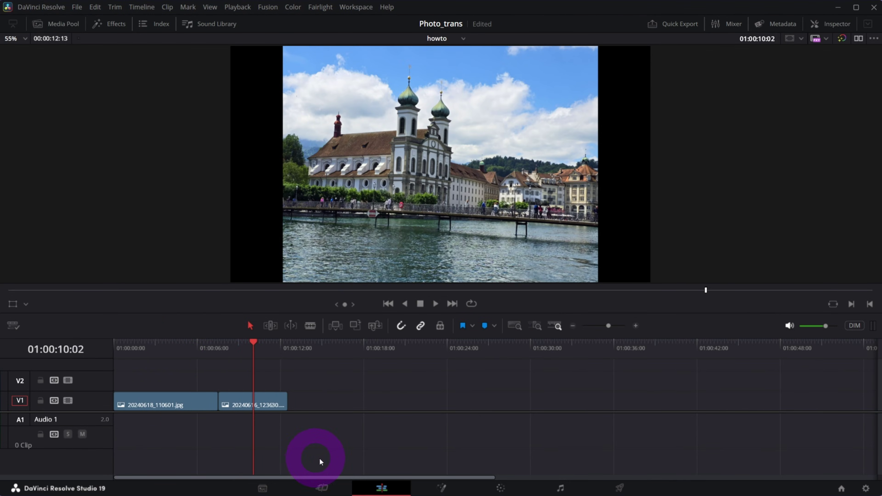
# Undo the last timeline change and set the duration of the first photo clip to 5 seconds.
pyautogui.hotkey('ctrl', 'z')
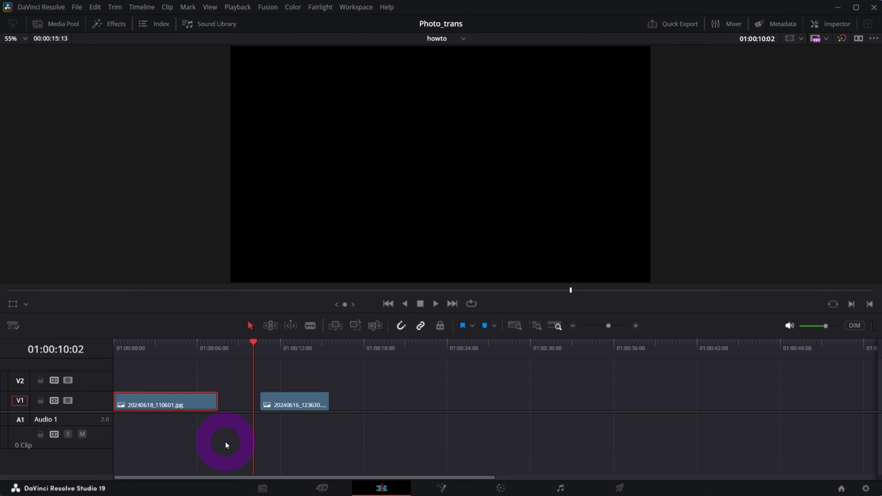
pyautogui.rightClick(169, 410)
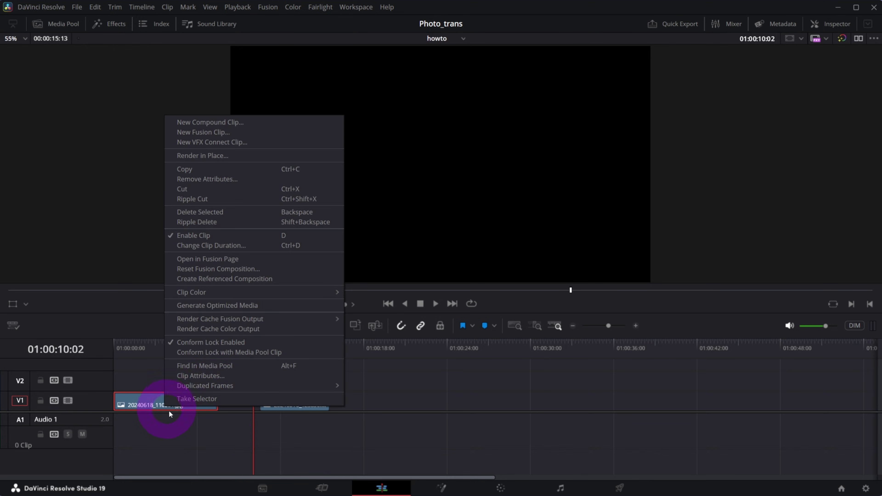
pyautogui.click(226, 245)
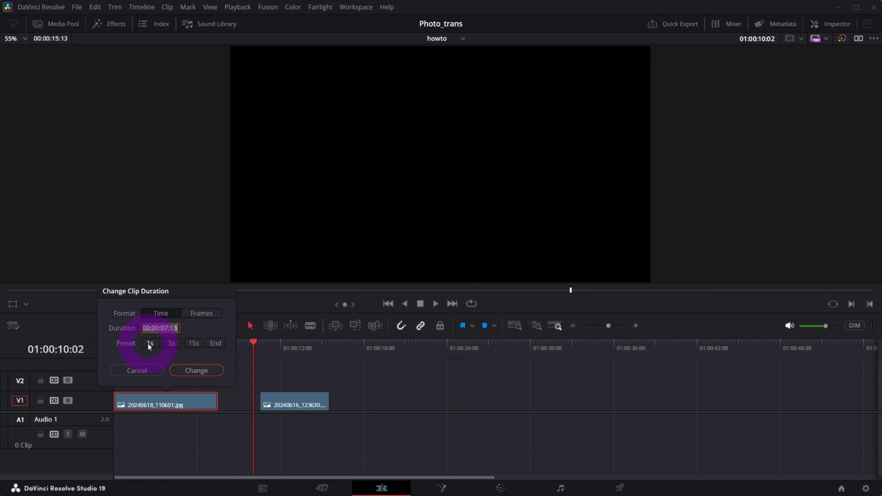
pyautogui.click(171, 344)
pyautogui.click(196, 371)
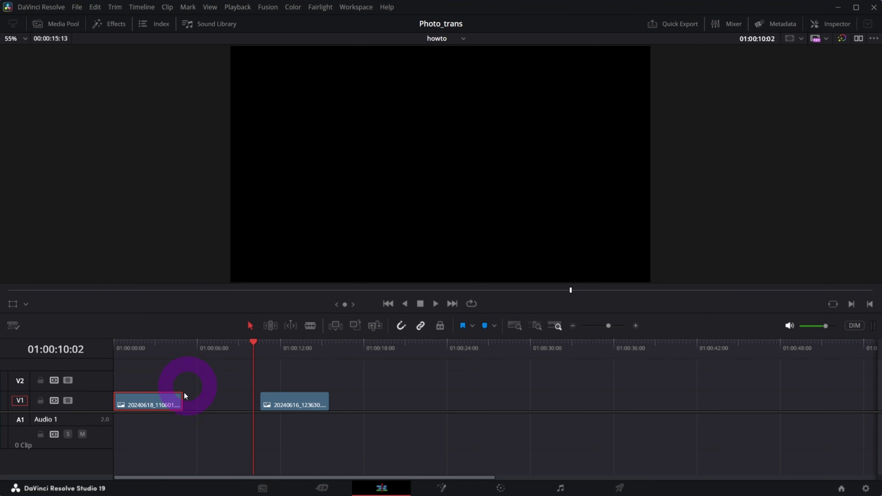
# Apply a clip duration of 00:00:05:00 to the second photo clip.
pyautogui.rightClick(294, 400)
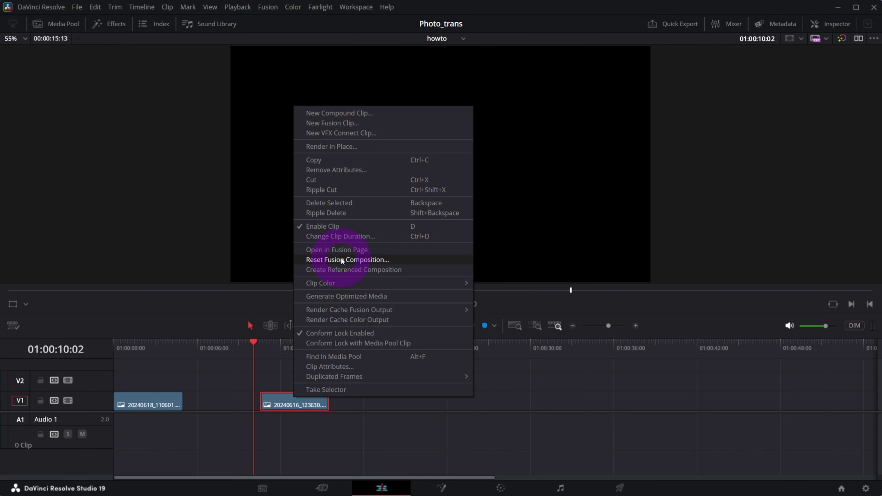
pyautogui.click(336, 237)
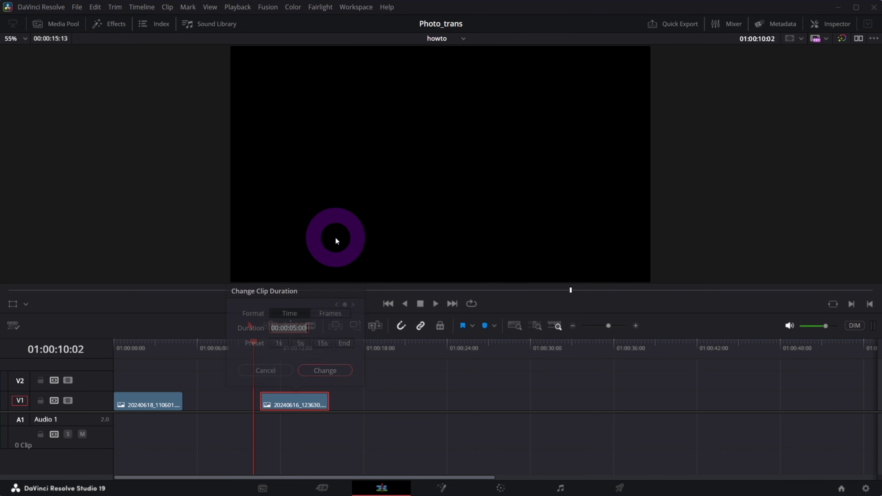
pyautogui.click(325, 370)
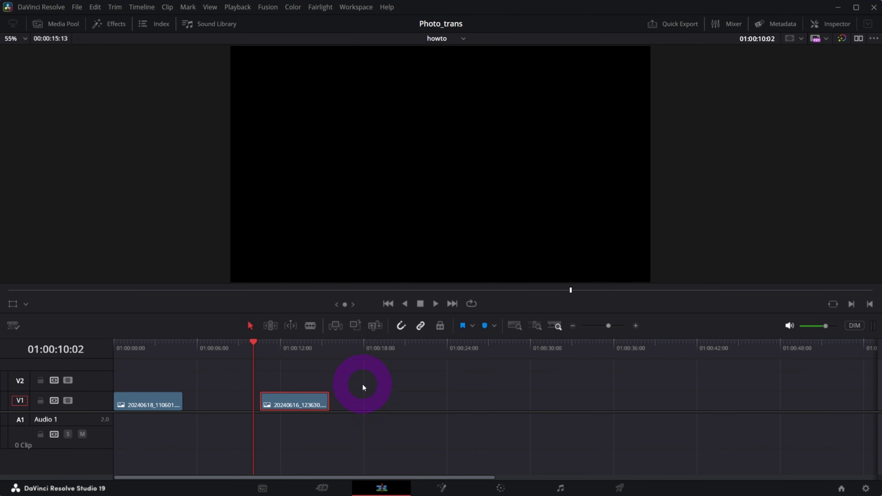
# Move the second photo clip on V1 so it starts directly at the end of the first photo clip.
pyautogui.moveTo(305, 404); pyautogui.dragTo(230, 403)
pyautogui.click(156, 352)
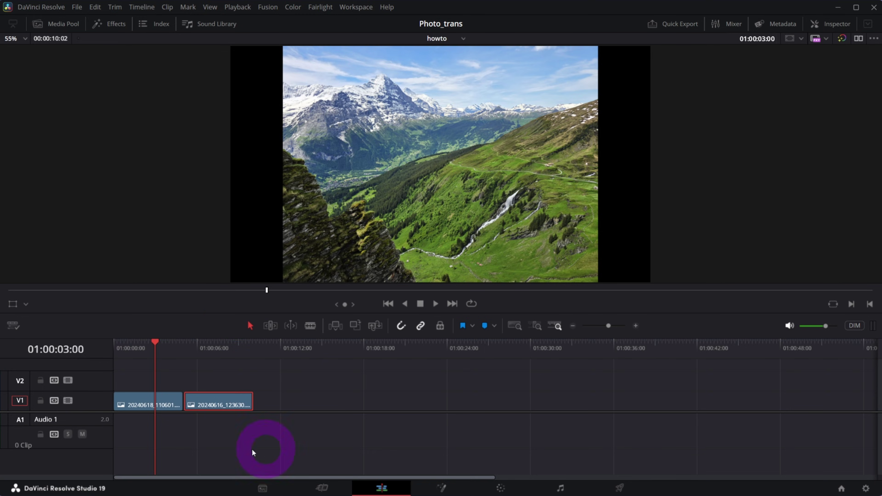
pyautogui.click(140, 353)
pyautogui.click(229, 351)
pyautogui.moveTo(217, 399); pyautogui.dragTo(215, 401)
pyautogui.click(155, 351)
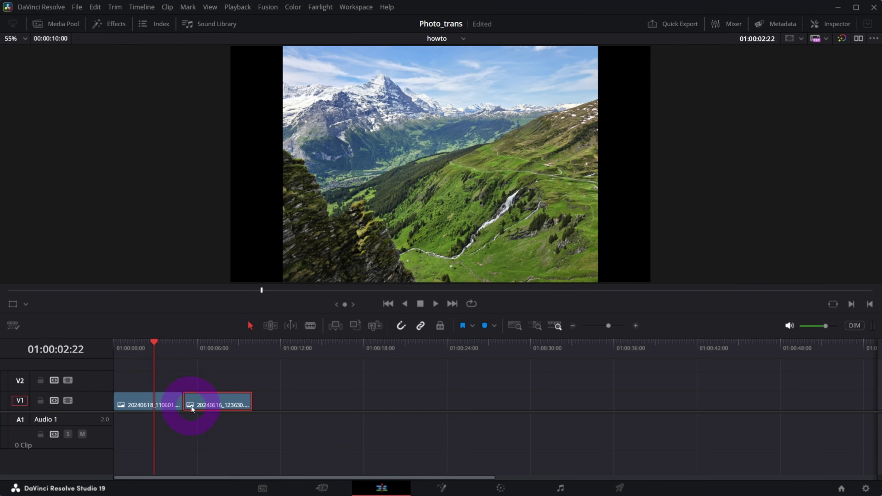
# Scale the second photo to a zoom of 1.330 and set its Y position to -35 to fill the frame.
pyautogui.click(832, 23)
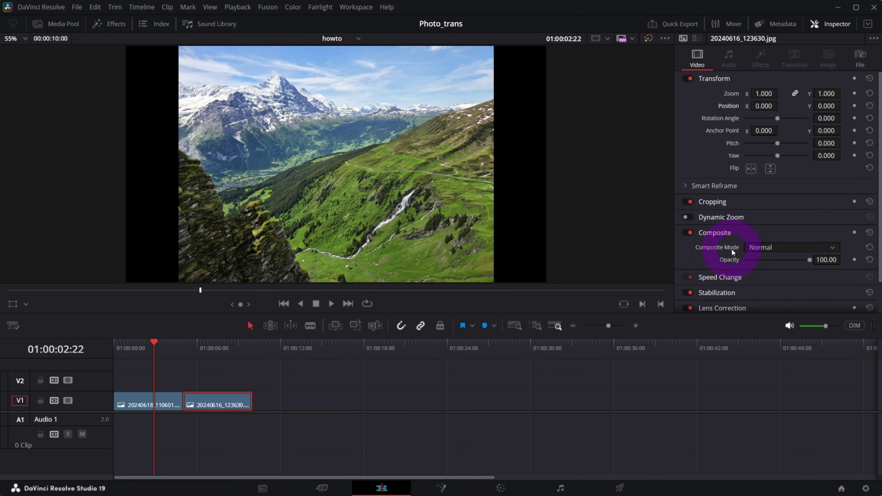
pyautogui.moveTo(762, 93); pyautogui.dragTo(780, 93)
pyautogui.moveTo(829, 106); pyautogui.dragTo(811, 111)
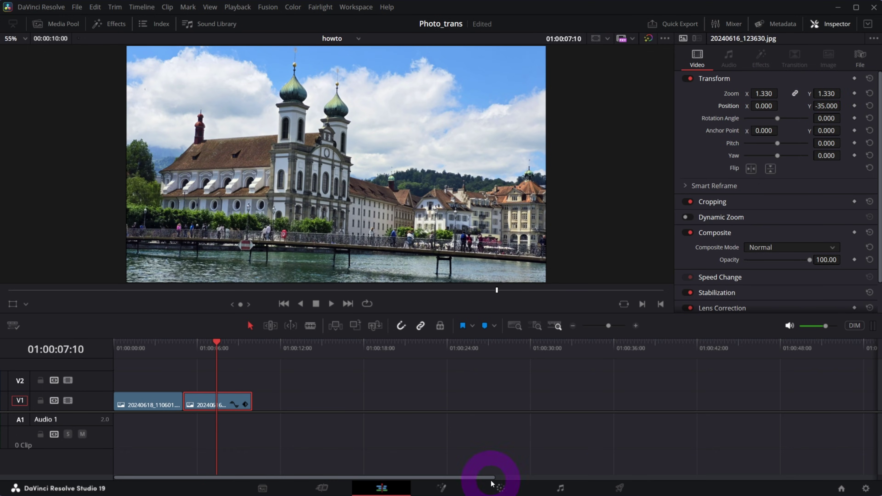
# Scale the first photo to a zoom of 1.360 and set its Y position to -76 to fill the frame.
pyautogui.click(153, 402)
pyautogui.click(145, 347)
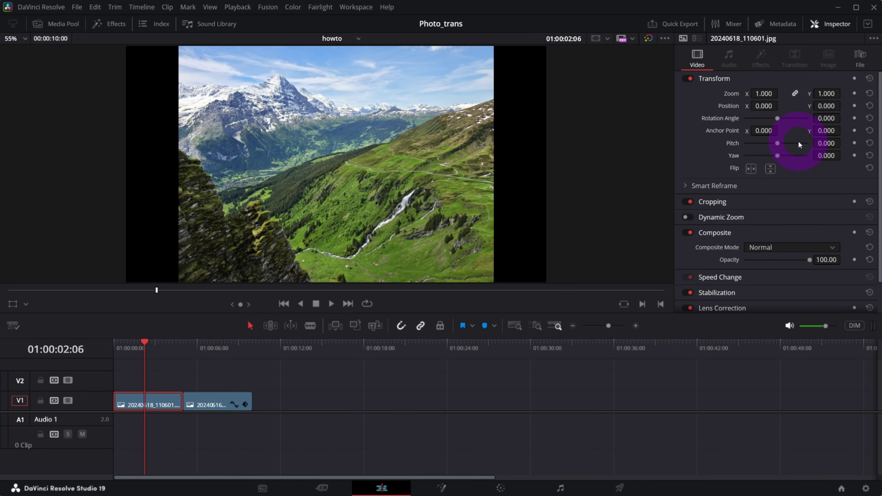
pyautogui.moveTo(764, 93); pyautogui.dragTo(817, 102)
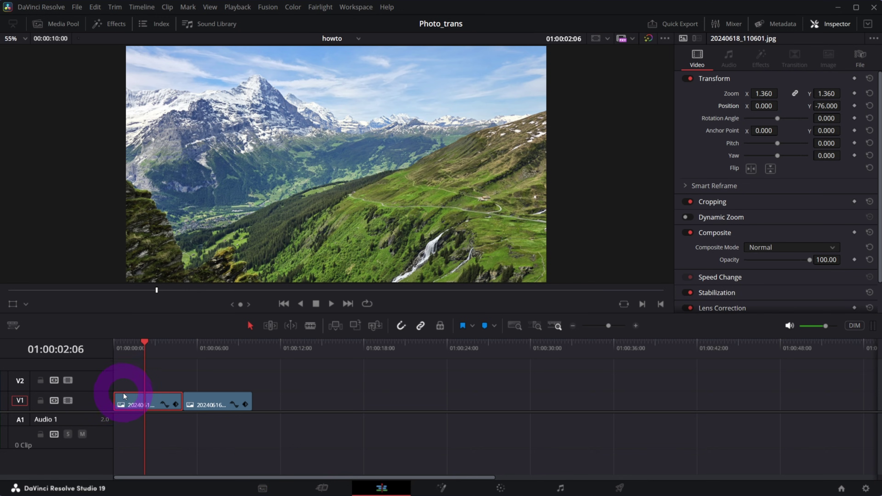
# Convert the first photo clip into a compound clip with the default name.
pyautogui.rightClick(127, 401)
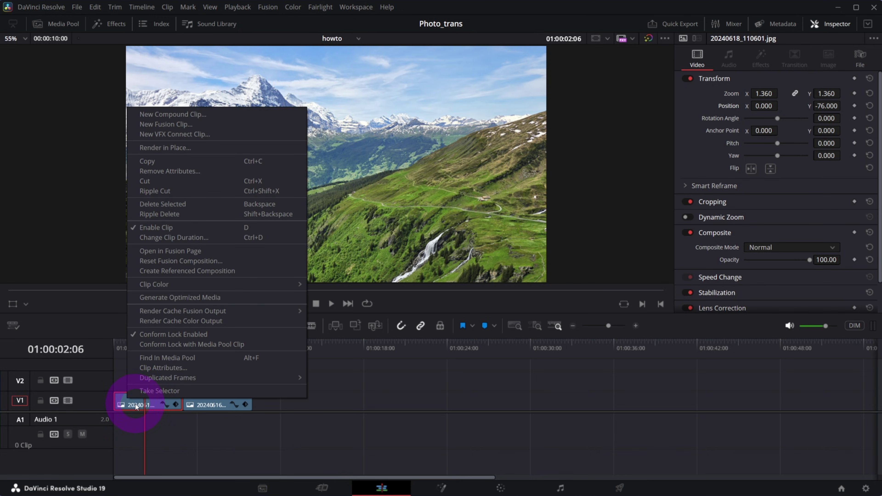
pyautogui.click(159, 117)
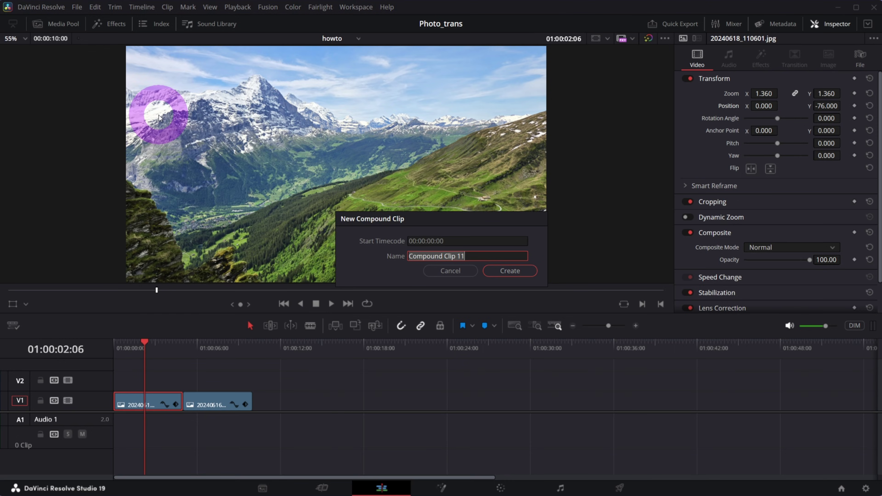
pyautogui.click(506, 277)
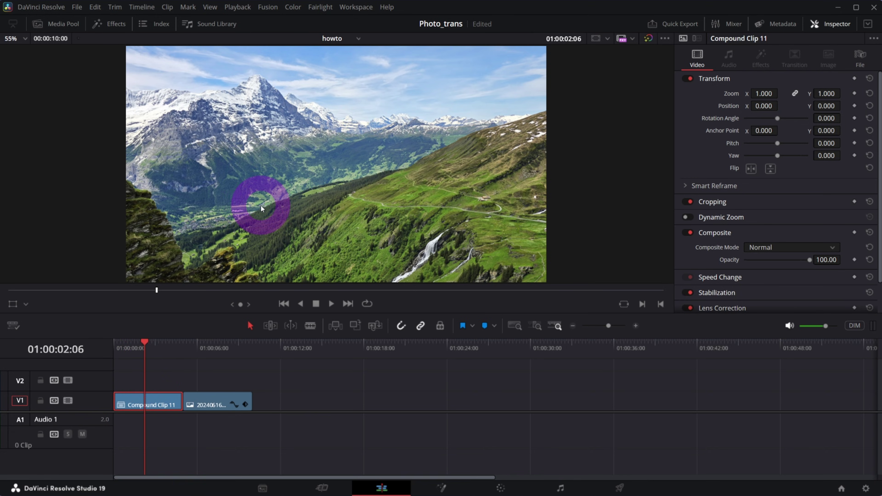
# Convert the second photo clip into a compound clip with the default name and open it on the Fusion page.
pyautogui.click(222, 404)
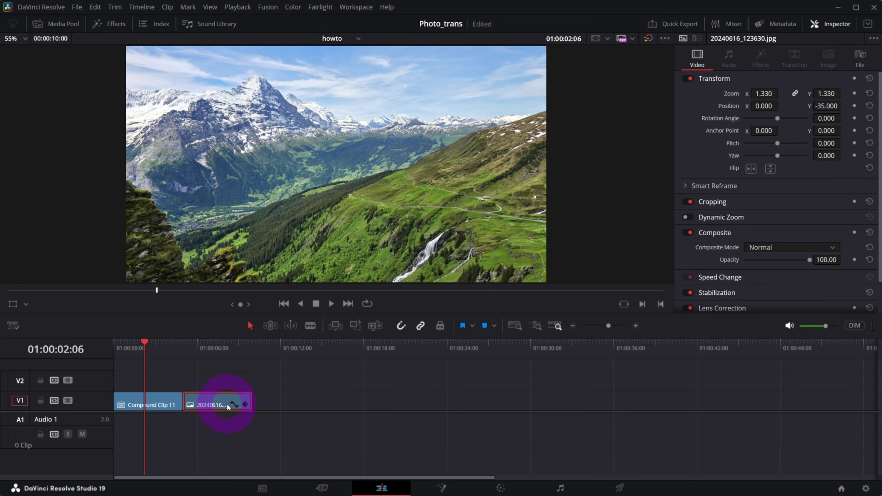
pyautogui.rightClick(227, 406)
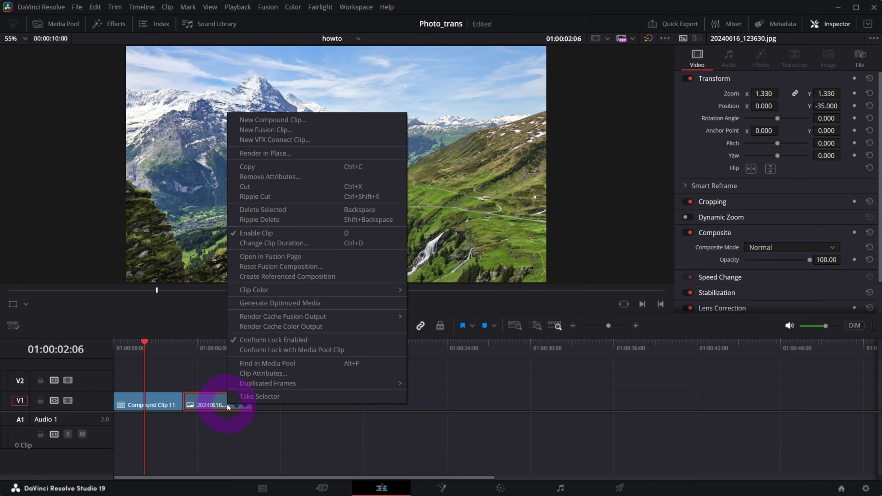
pyautogui.click(261, 122)
pyautogui.click(506, 270)
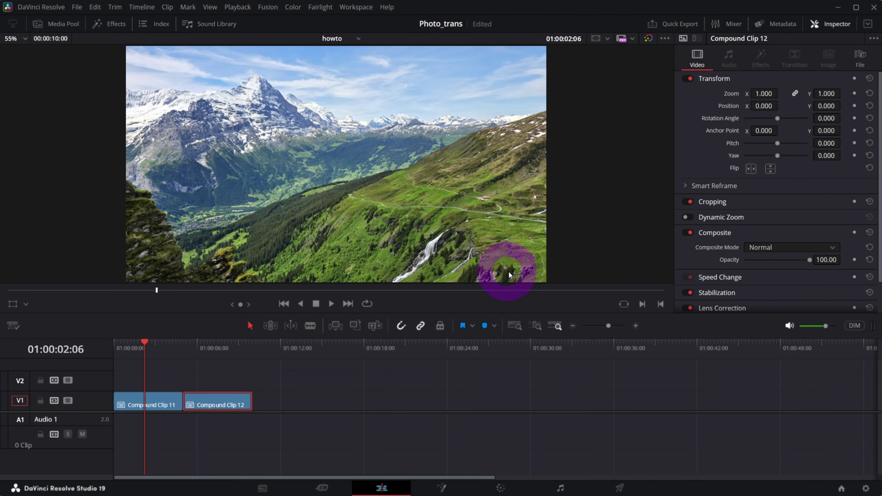
pyautogui.moveTo(148, 345); pyautogui.dragTo(223, 354)
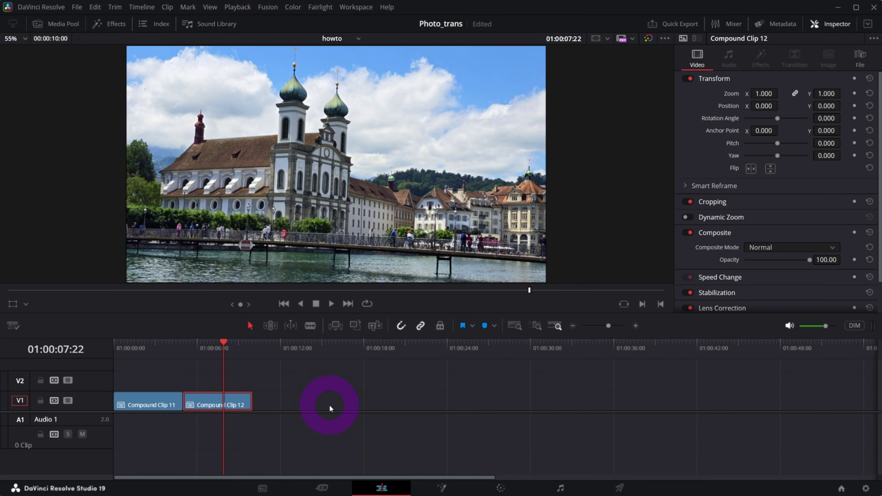
pyautogui.click(441, 488)
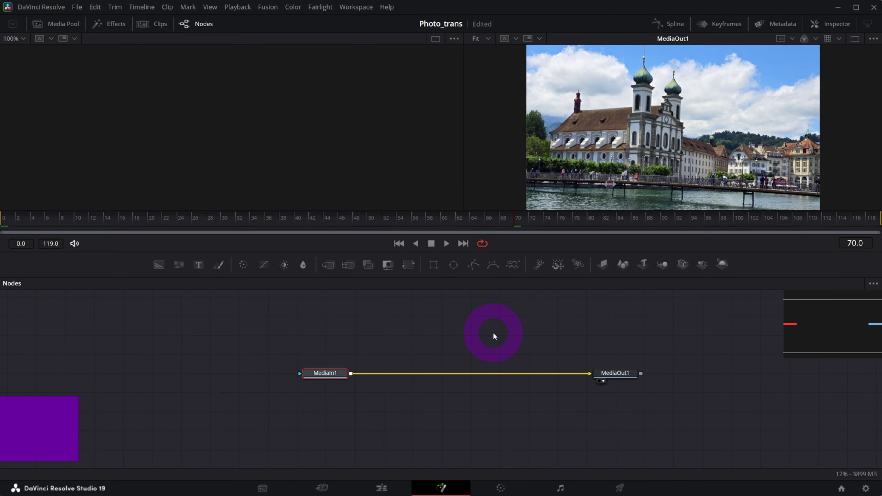
# Switch to File Explorer, open SlideShow.comp in a text editor and copy its entire contents.
pyautogui.rightClick(652, 154)
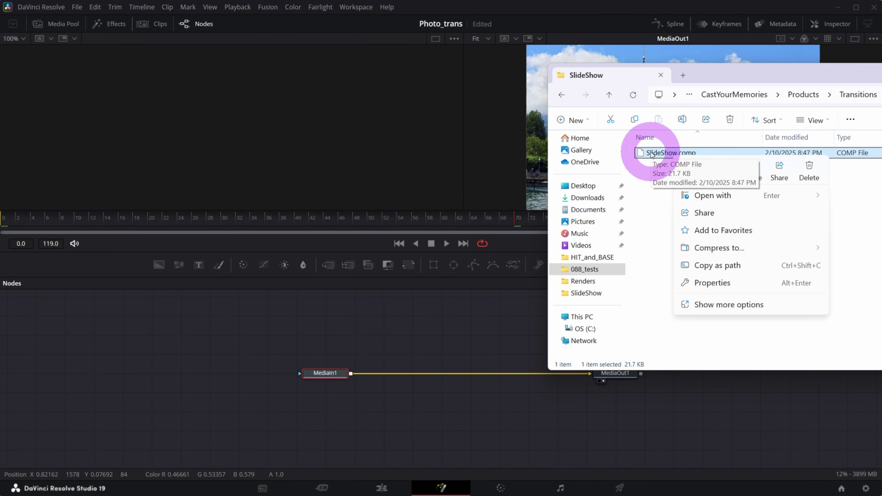
pyautogui.moveTo(768, 200)
pyautogui.click(859, 201)
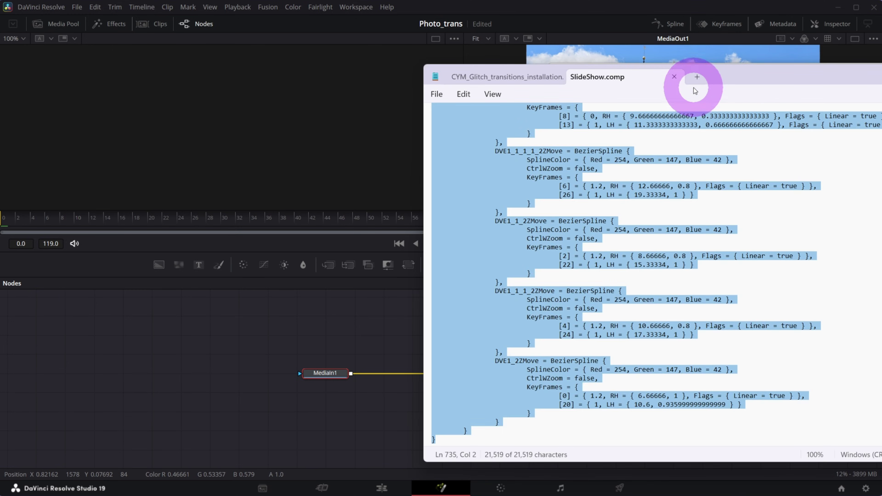
pyautogui.click(621, 86)
pyautogui.moveTo(760, 76); pyautogui.dragTo(540, 59)
pyautogui.click(356, 188)
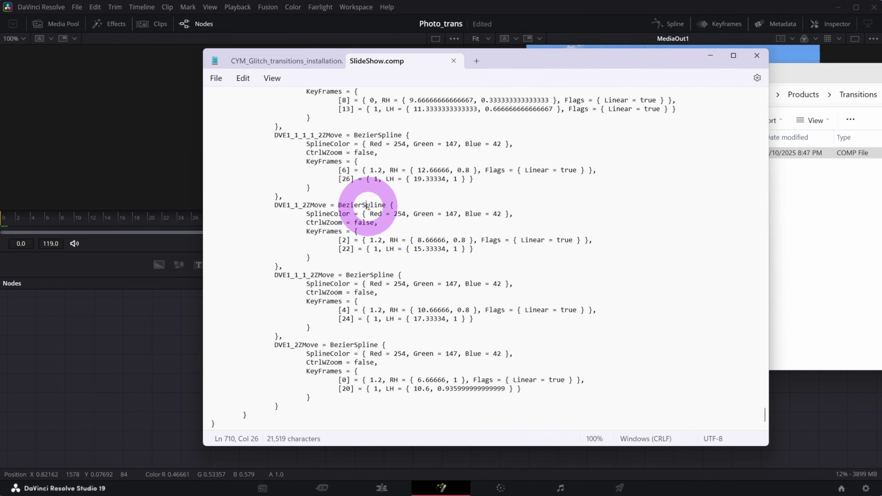
pyautogui.hotkey('ctrl', 'a')
pyautogui.hotkey('ctrl', 'c')
pyautogui.click(711, 55)
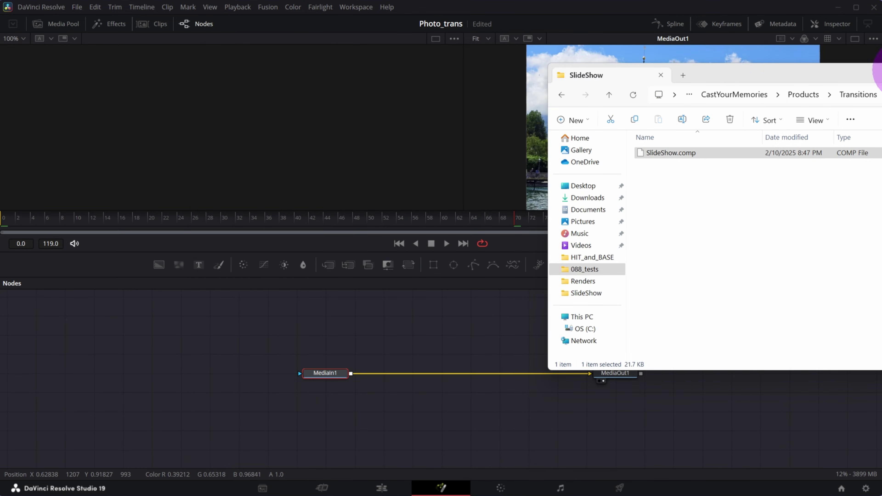
# Return to DaVinci Resolve and paste the copied SlideShow nodes into the node graph below MediaIn1 and MediaOut1.
pyautogui.click(527, 429)
pyautogui.moveTo(845, 333); pyautogui.dragTo(191, 375)
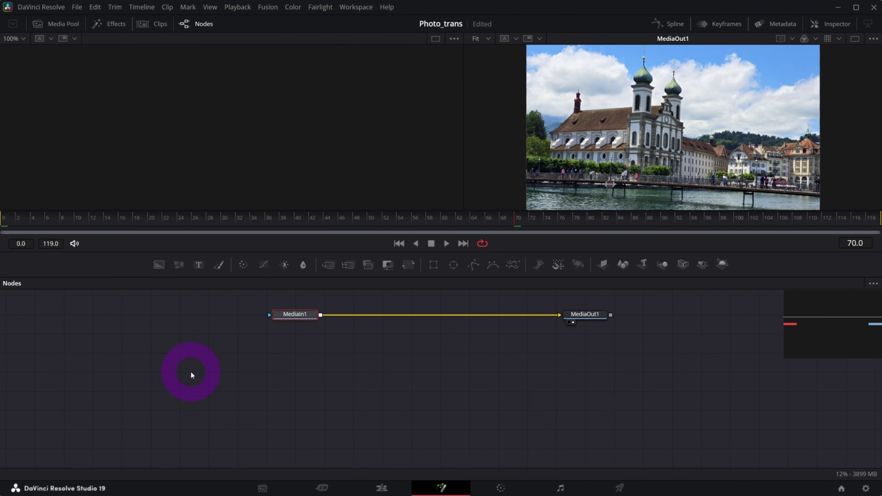
pyautogui.click(304, 387)
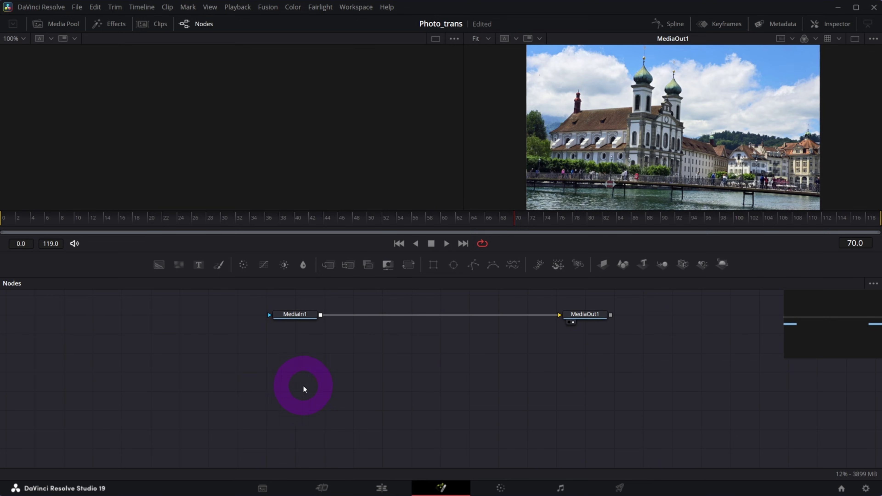
pyautogui.hotkey('ctrl', 'v')
pyautogui.click(355, 418)
pyautogui.moveTo(834, 339)
pyautogui.mouseDown()
pyautogui.moveTo(835, 316)
pyautogui.moveTo(837, 341)
pyautogui.mouseUp()
pyautogui.scroll(-5, 528, 374)
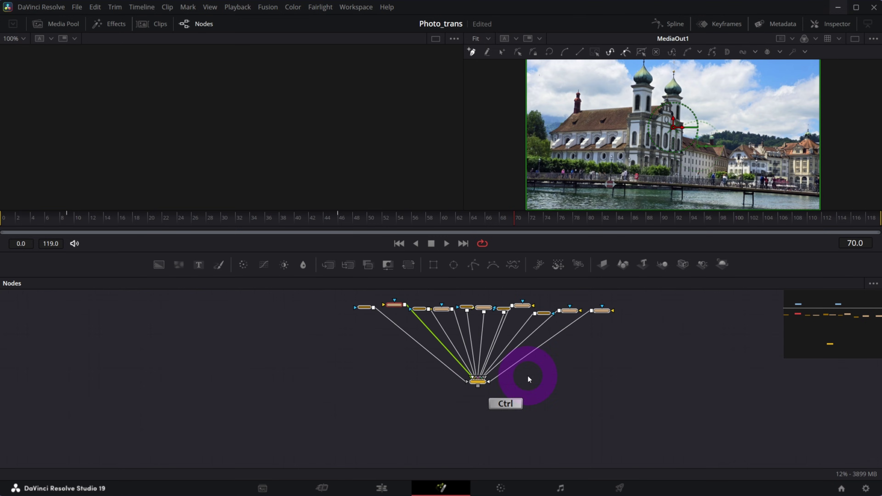
pyautogui.click(843, 350)
pyautogui.click(493, 422)
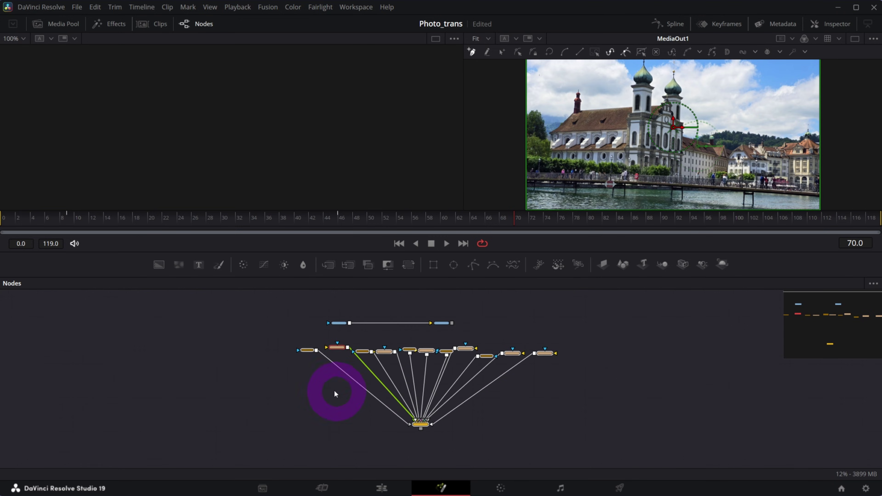
# Reposition the pasted transition nodes beneath the MediaIn1 and MediaOut1 nodes.
pyautogui.click(428, 425)
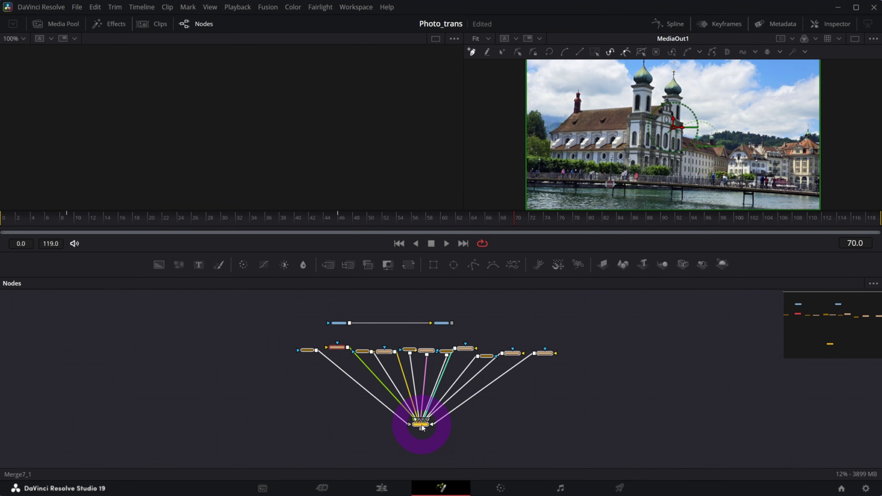
pyautogui.moveTo(418, 424); pyautogui.dragTo(405, 403)
pyautogui.click(408, 434)
pyautogui.click(551, 417)
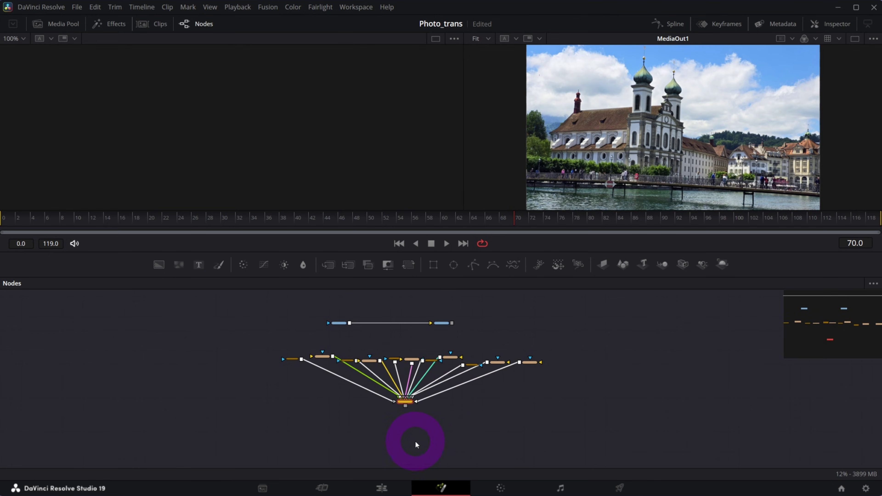
# Disconnect MediaIn1 from MediaOut1 and shift the MediaOut1 node to the right.
pyautogui.hotkey('ctrl', 'f')
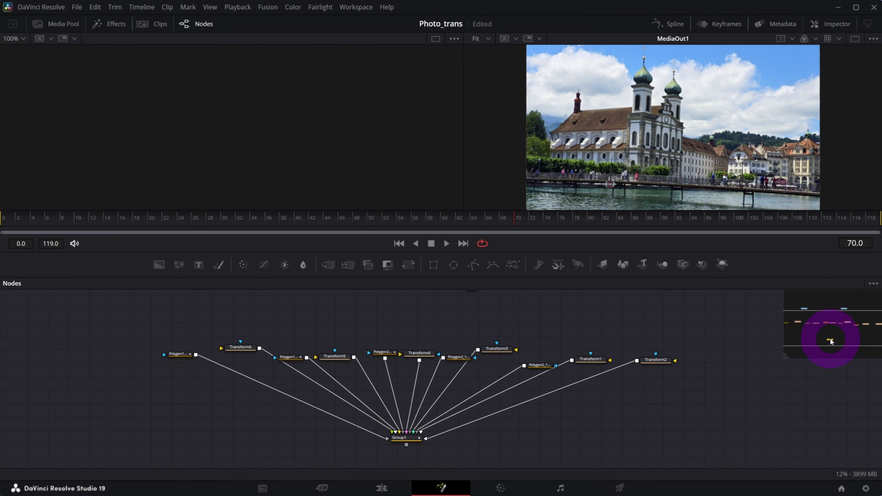
pyautogui.moveTo(830, 338); pyautogui.dragTo(840, 316)
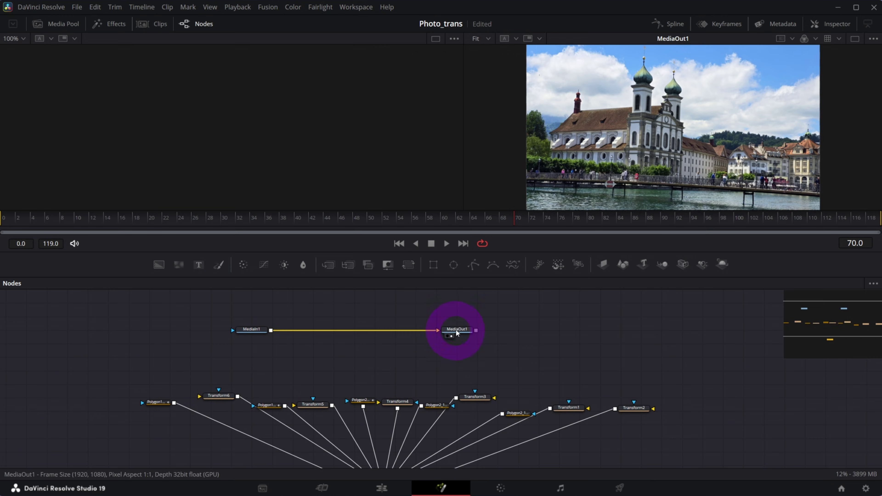
pyautogui.scroll(3, 455, 333)
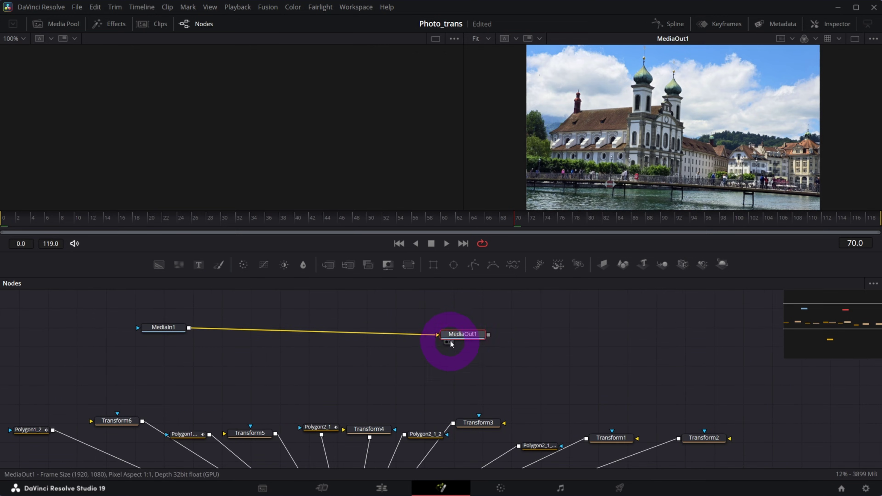
pyautogui.moveTo(468, 336); pyautogui.dragTo(602, 366)
pyautogui.click(683, 393)
# Move the MediaOut1 node down to the right of the Group1 node.
pyautogui.moveTo(847, 328); pyautogui.dragTo(851, 329)
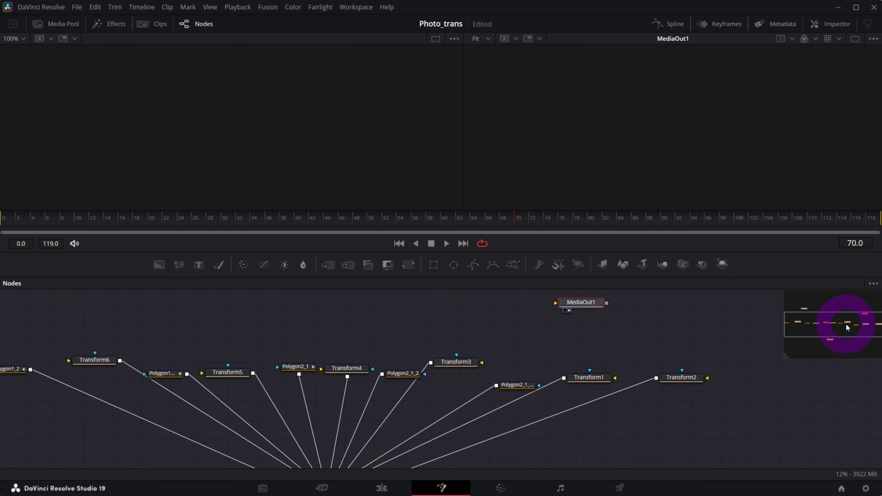
pyautogui.scroll(1, 573, 336)
pyautogui.moveTo(503, 304); pyautogui.dragTo(526, 445)
pyautogui.moveTo(804, 330); pyautogui.dragTo(838, 338)
pyautogui.click(617, 381)
pyautogui.click(651, 359)
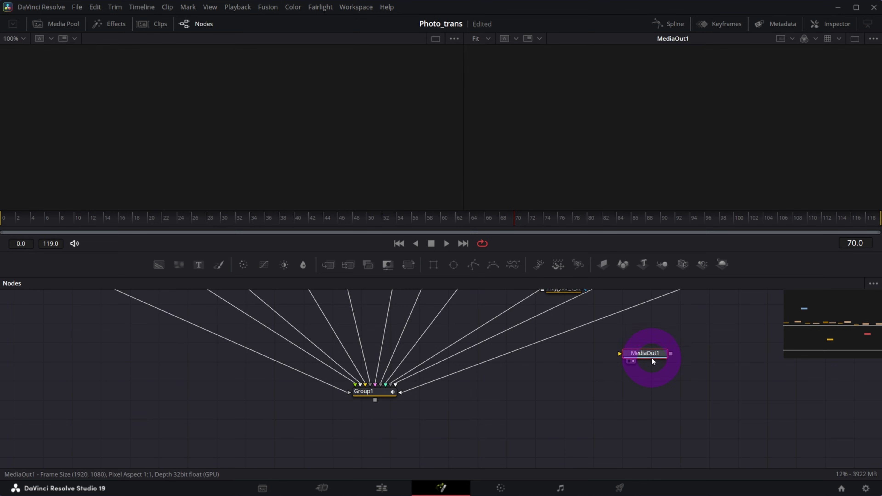
pyautogui.moveTo(659, 371); pyautogui.dragTo(659, 375)
# Connect the Group1 output to the MediaOut1 input and shift MediaOut1 farther right.
pyautogui.click(368, 417)
pyautogui.click(423, 378)
pyautogui.click(392, 408)
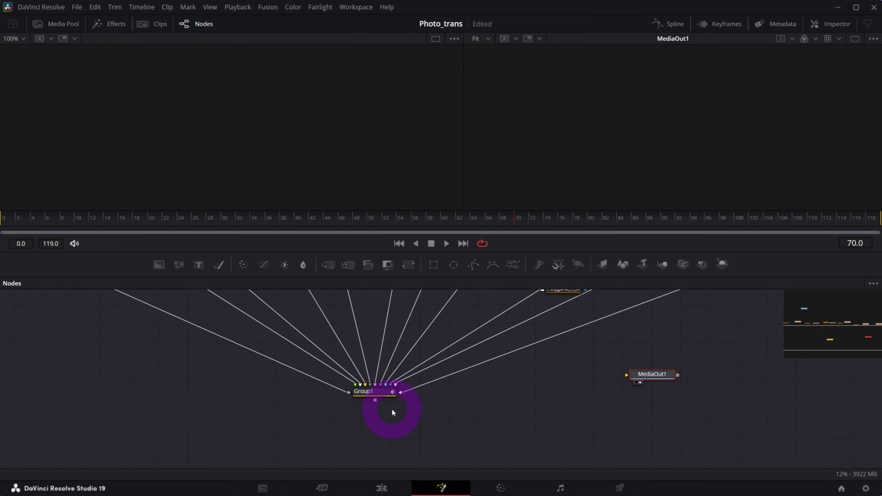
pyautogui.click(375, 401)
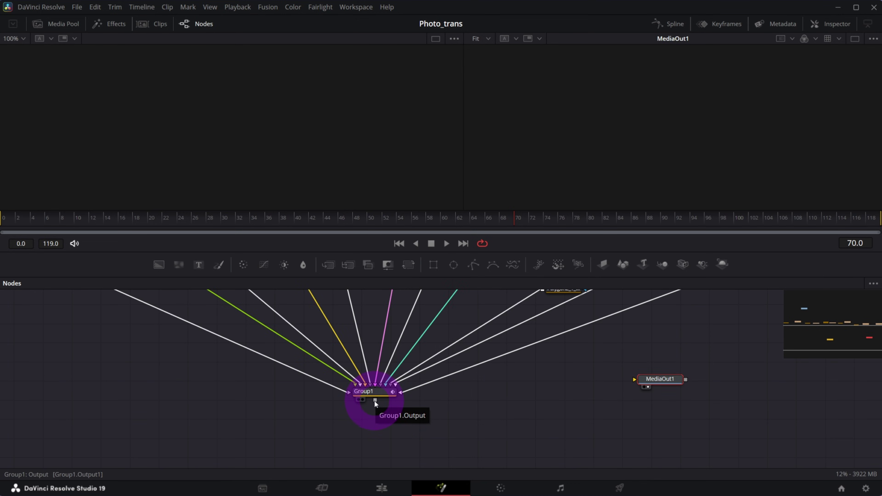
pyautogui.moveTo(375, 401); pyautogui.dragTo(387, 415)
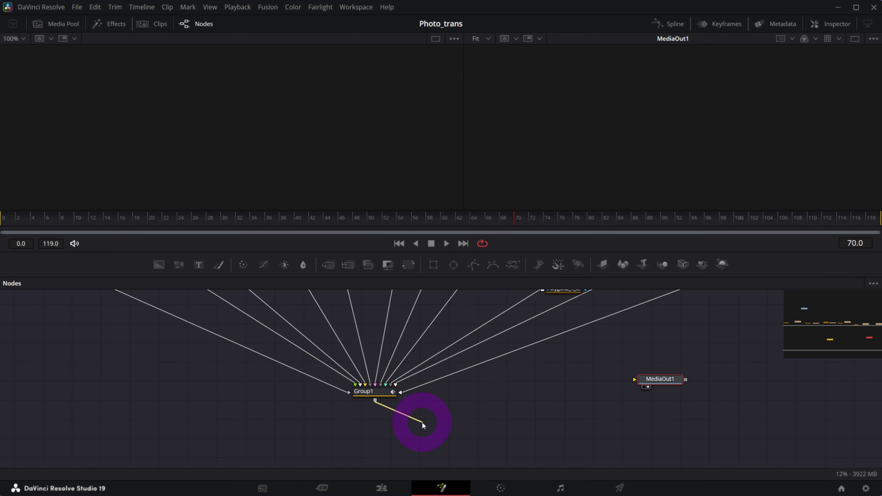
pyautogui.moveTo(450, 435); pyautogui.dragTo(742, 391)
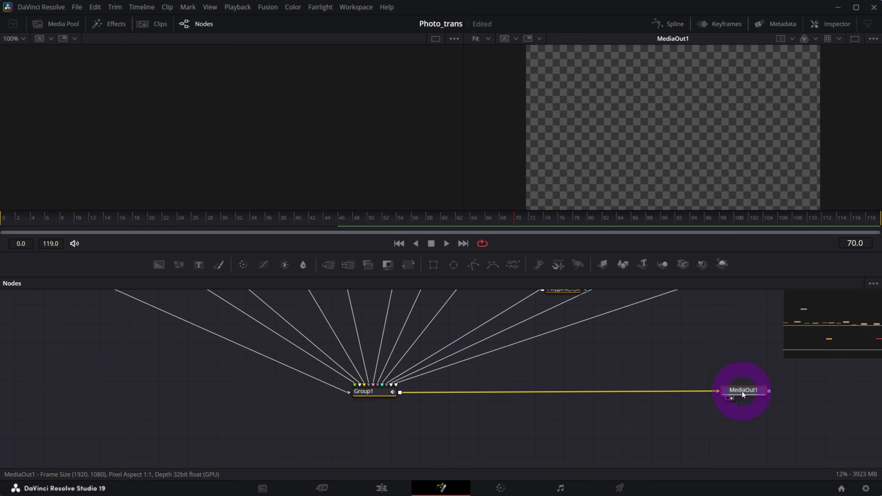
# Move the MediaIn1 node to a central position above the row of Transform nodes.
pyautogui.moveTo(846, 334); pyautogui.dragTo(832, 315)
pyautogui.click(199, 329)
pyautogui.click(218, 334)
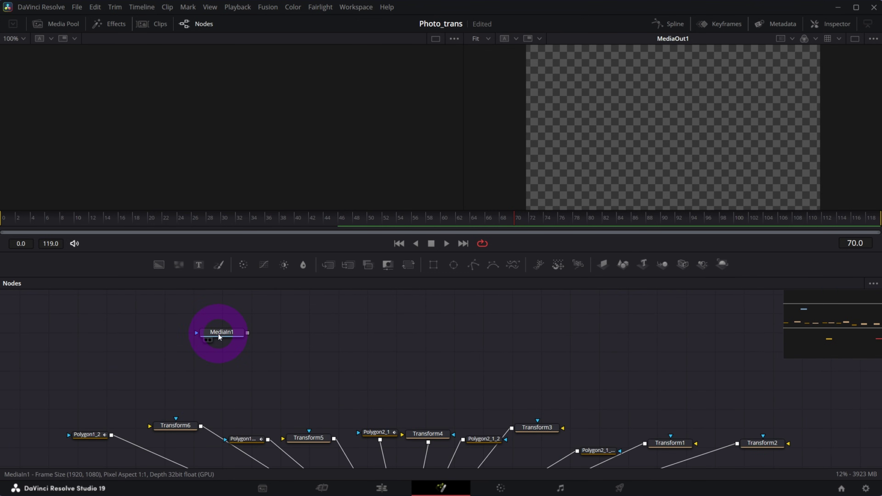
pyautogui.moveTo(395, 323); pyautogui.dragTo(398, 326)
pyautogui.click(435, 375)
pyautogui.click(396, 326)
pyautogui.click(447, 347)
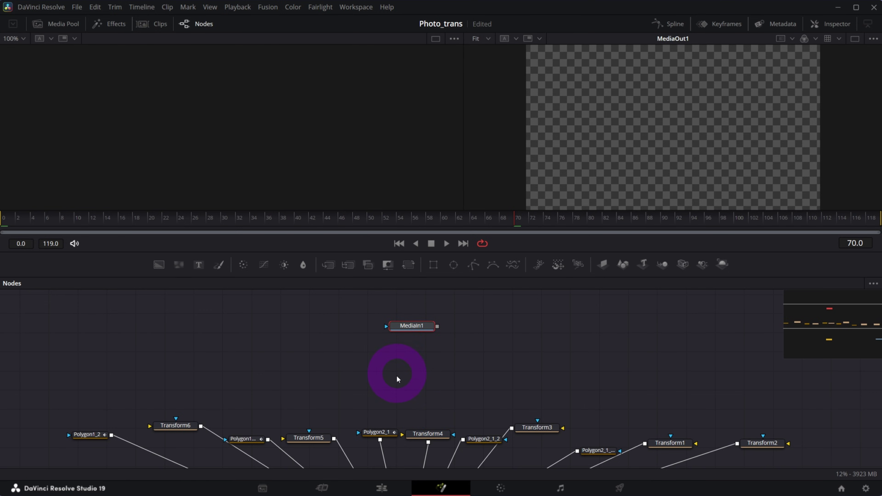
# Connect the MediaIn1 output to the inputs of Transform1 through Transform6.
pyautogui.click(437, 326)
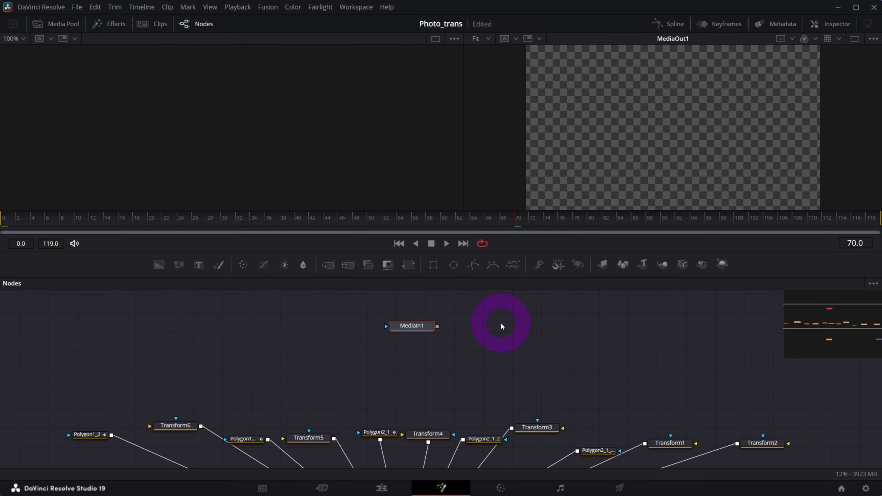
pyautogui.moveTo(411, 354); pyautogui.dragTo(149, 425)
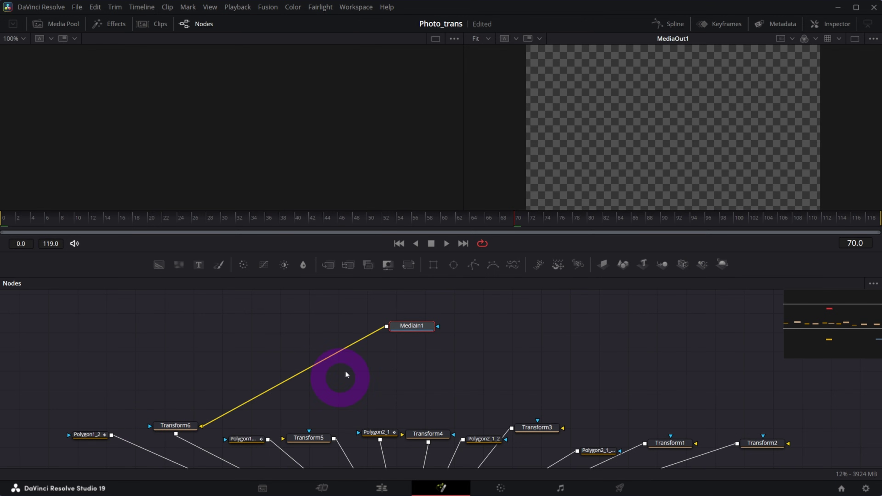
pyautogui.moveTo(386, 326); pyautogui.dragTo(289, 437)
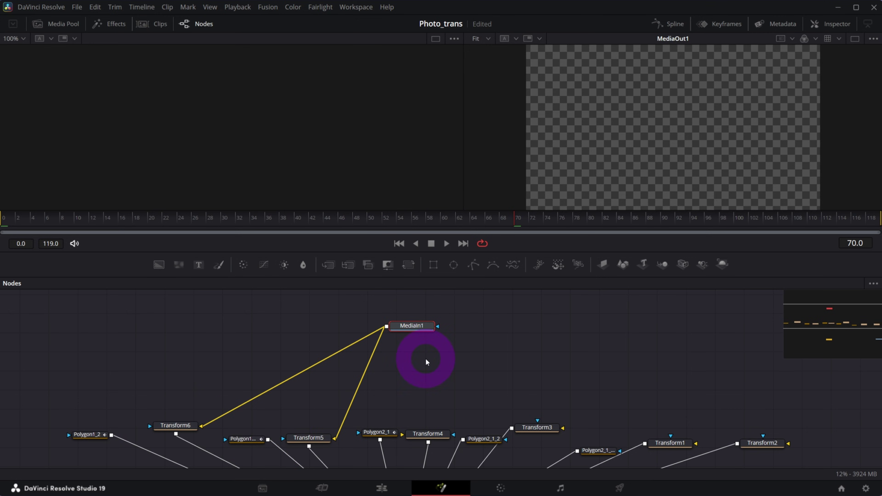
pyautogui.moveTo(390, 327); pyautogui.dragTo(428, 429)
pyautogui.moveTo(387, 323); pyautogui.dragTo(713, 430)
pyautogui.moveTo(409, 325); pyautogui.dragTo(747, 442)
# Tidy the node layout by shifting MediaOut1 farther right and centring MediaIn1 above the Transform nodes.
pyautogui.click(836, 321)
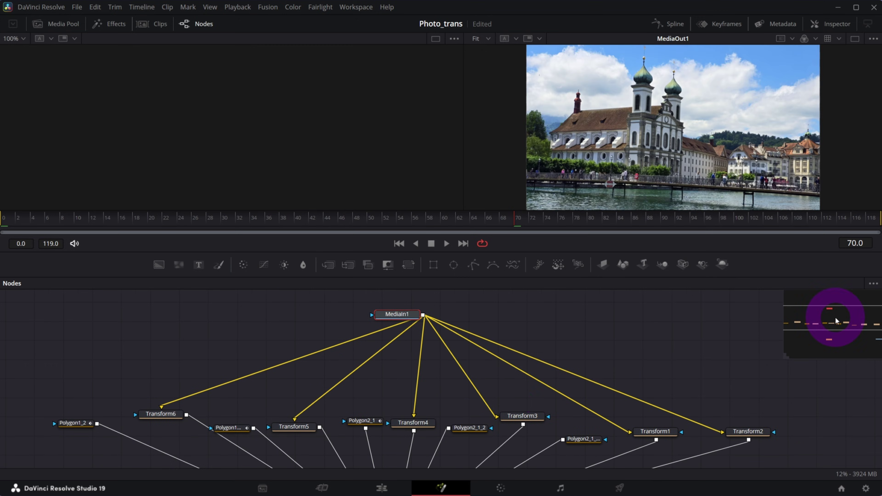
pyautogui.keyDown('ctrl'); pyautogui.scroll(-2, 324, 337); pyautogui.keyUp('ctrl')
pyautogui.scroll(-2, 364, 368)
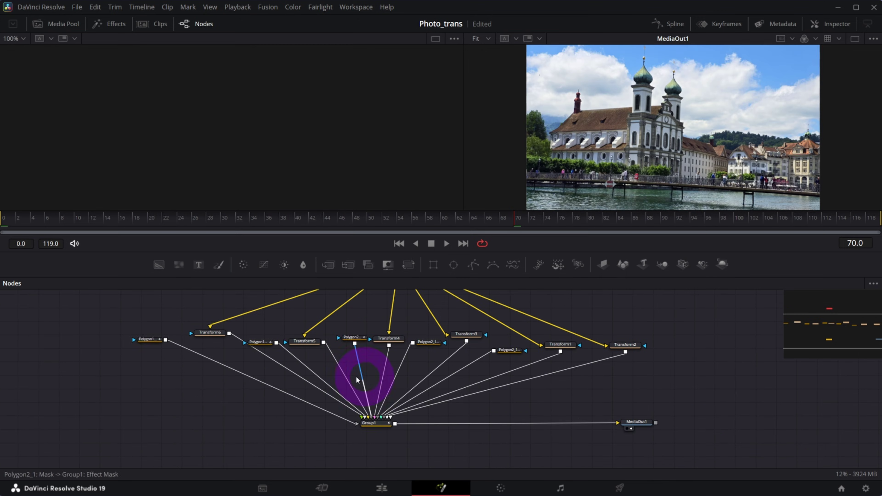
pyautogui.moveTo(126, 314); pyautogui.dragTo(607, 447)
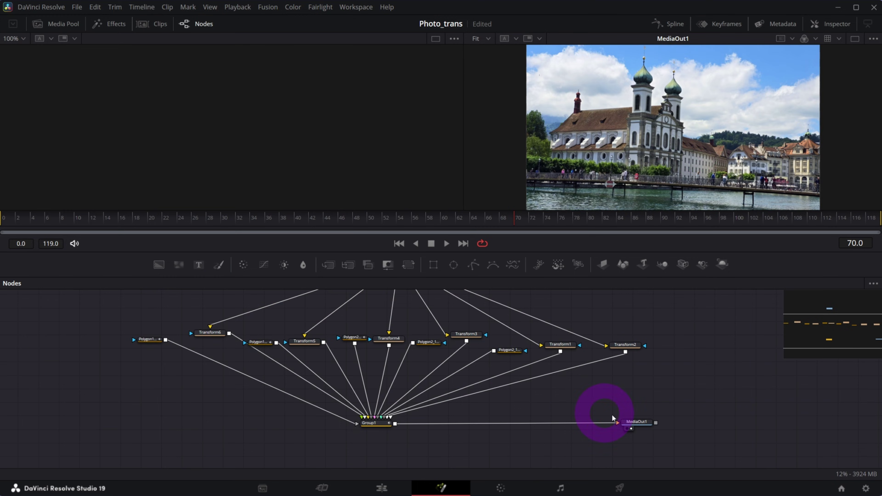
pyautogui.scroll(1, 556, 419)
pyautogui.moveTo(636, 452); pyautogui.dragTo(694, 452)
pyautogui.scroll(1, 591, 399)
pyautogui.moveTo(363, 322); pyautogui.dragTo(375, 325)
pyautogui.click(310, 374)
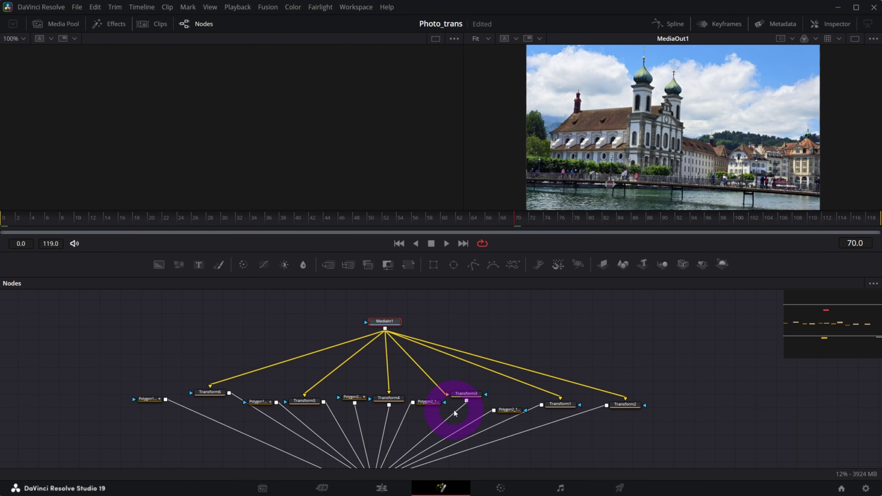
pyautogui.moveTo(740, 347); pyautogui.dragTo(682, 320)
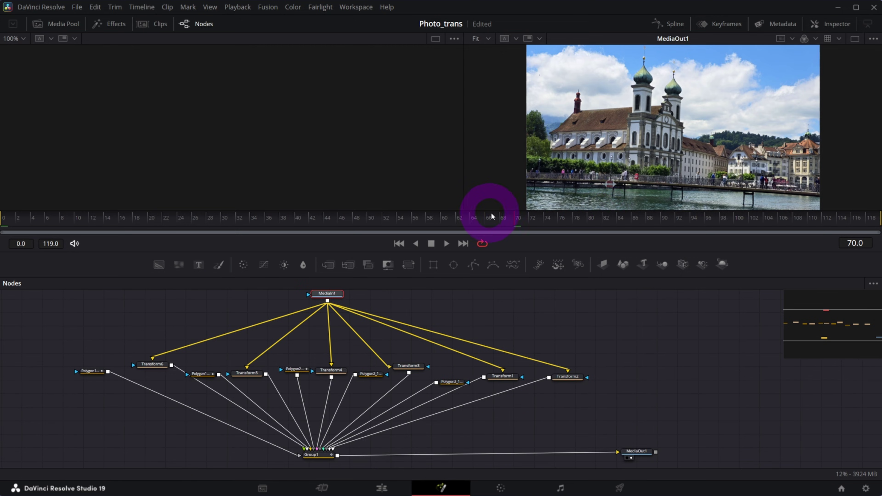
# Move the playhead to the last frame of the clip, frame 119.
pyautogui.moveTo(516, 216); pyautogui.dragTo(553, 221)
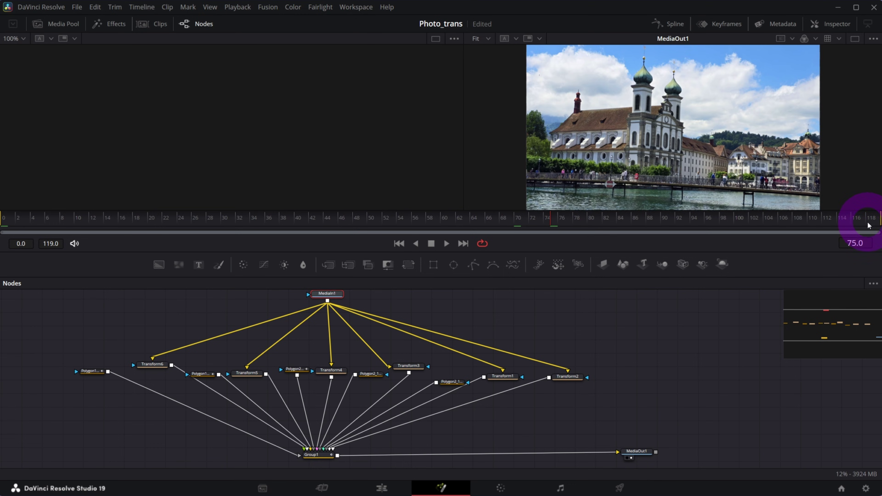
pyautogui.moveTo(879, 218); pyautogui.dragTo(870, 226)
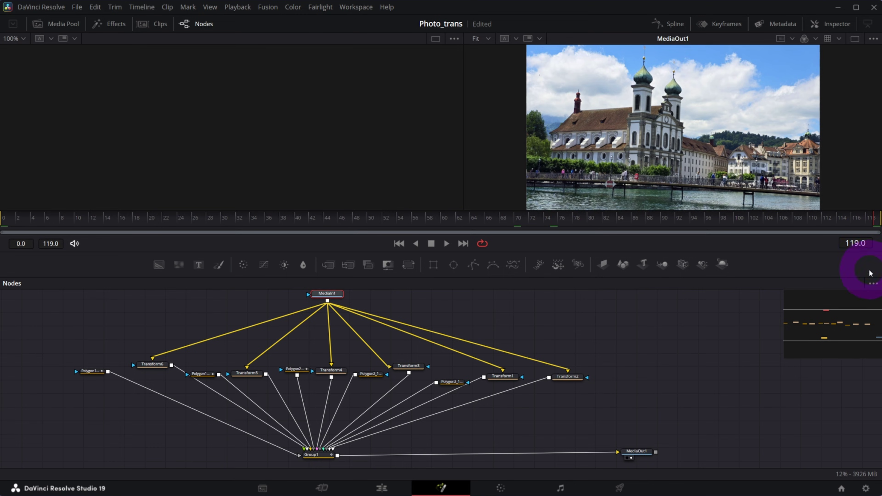
pyautogui.scroll(2, 338, 389)
pyautogui.click(577, 411)
pyautogui.click(284, 404)
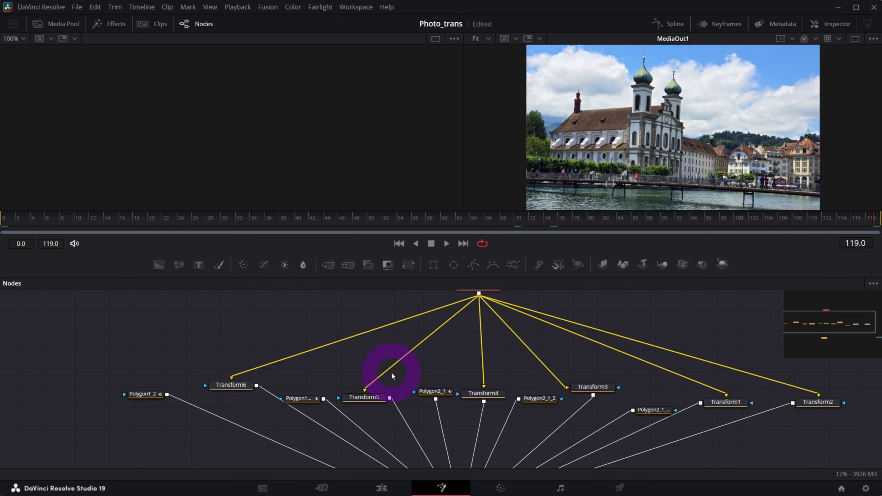
# Nudge the five Polygon mask nodes slightly away from the neighbouring Transform nodes.
pyautogui.scroll(-3, 341, 371)
pyautogui.scroll(6, 341, 371)
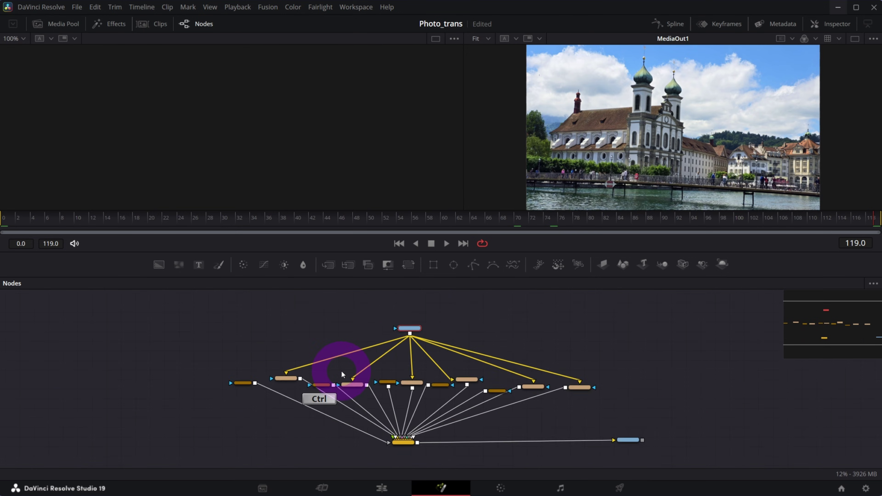
pyautogui.scroll(-3, 341, 371)
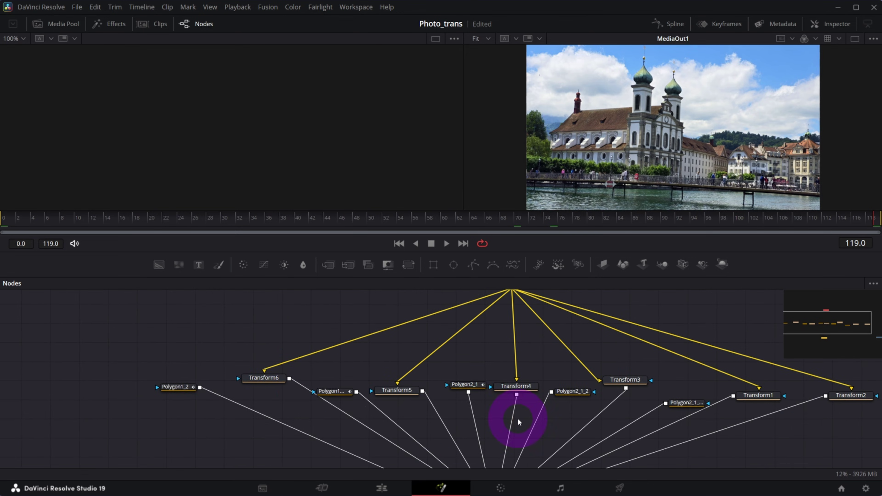
pyautogui.moveTo(826, 322); pyautogui.dragTo(829, 319)
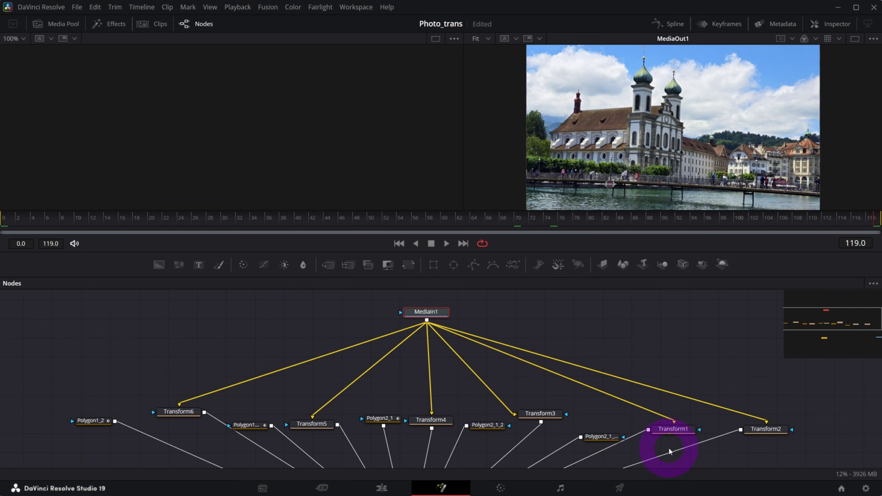
pyautogui.moveTo(91, 421); pyautogui.dragTo(94, 416)
pyautogui.moveTo(249, 428); pyautogui.dragTo(247, 410)
pyautogui.click(386, 423)
pyautogui.moveTo(386, 424); pyautogui.dragTo(385, 421)
pyautogui.click(486, 426)
pyautogui.moveTo(601, 435); pyautogui.dragTo(607, 423)
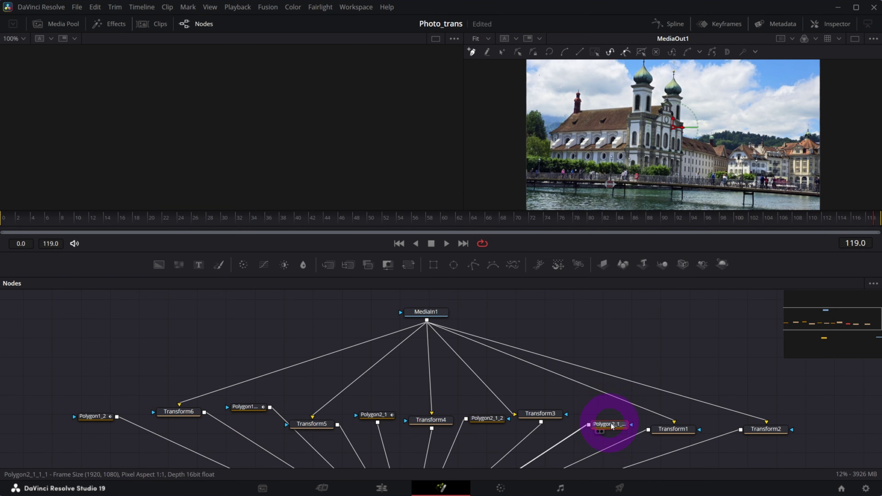
# Select the Polygon1_2 mask node, switch to a single viewer and enlarge the preview area.
pyautogui.click(106, 419)
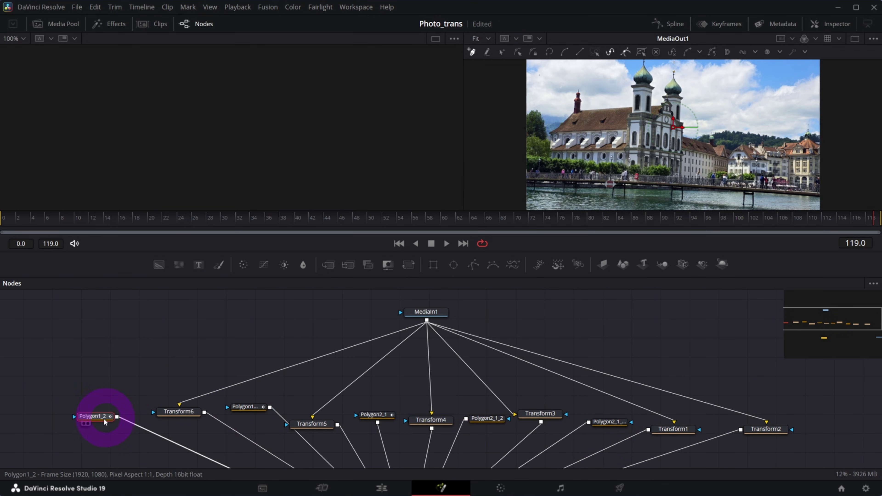
pyautogui.moveTo(91, 423); pyautogui.dragTo(99, 419)
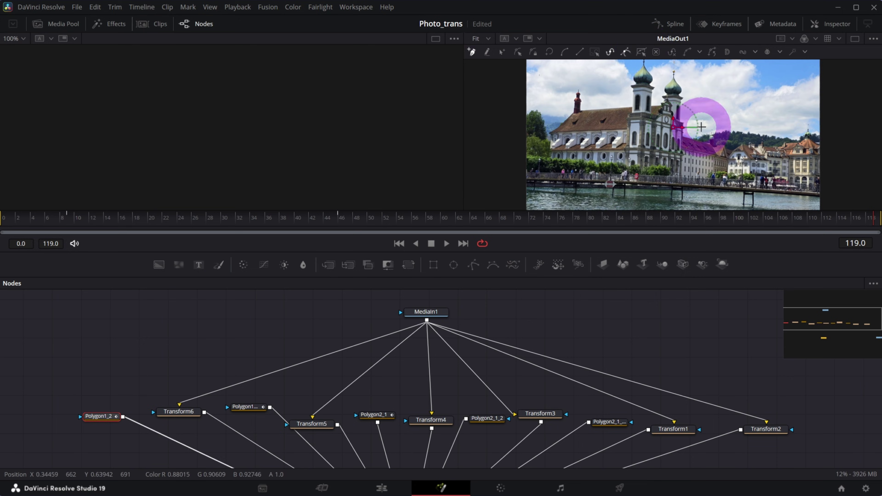
pyautogui.click(854, 39)
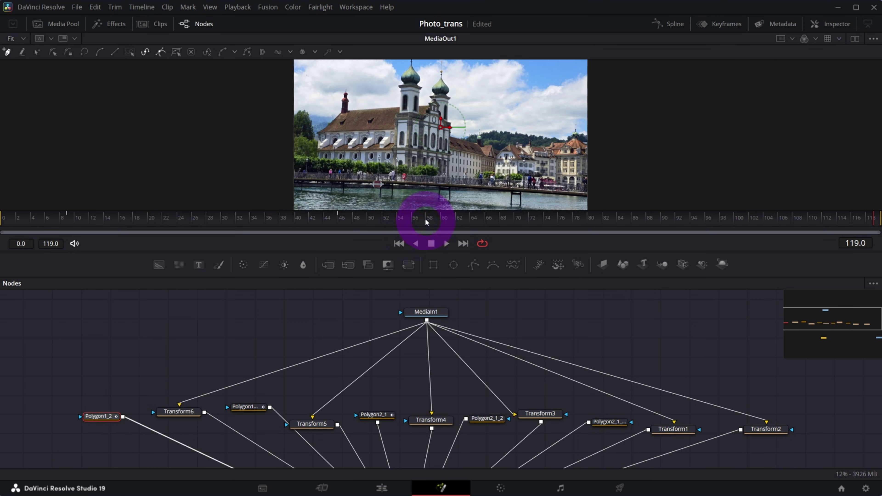
pyautogui.moveTo(425, 253); pyautogui.dragTo(430, 309)
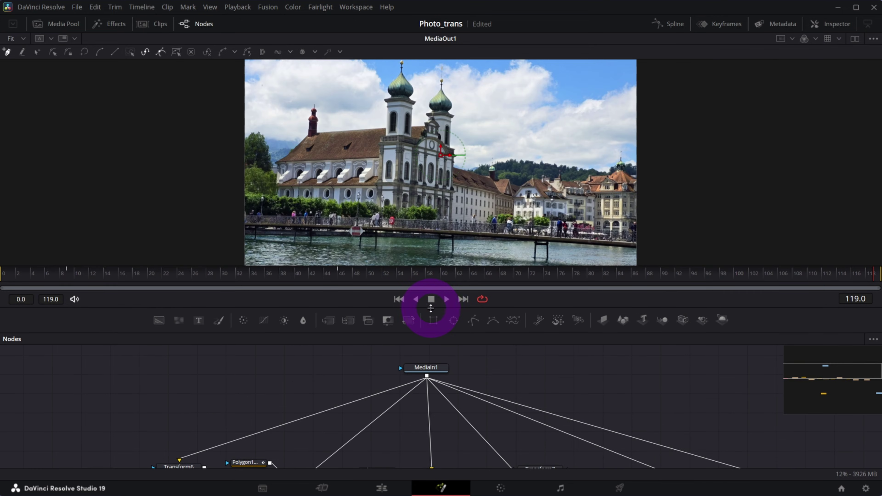
# Draw a closed Polygon1_2 mask around the church, tracing its walls, roof, chimney and both domed towers.
pyautogui.scroll(-5, 571, 389)
pyautogui.click(99, 379)
pyautogui.moveTo(99, 379); pyautogui.dragTo(102, 380)
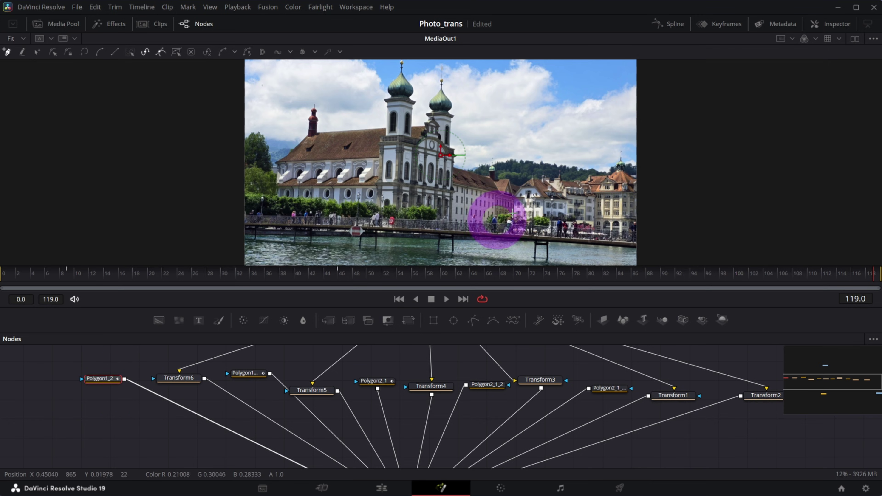
pyautogui.moveTo(320, 220); pyautogui.dragTo(322, 125)
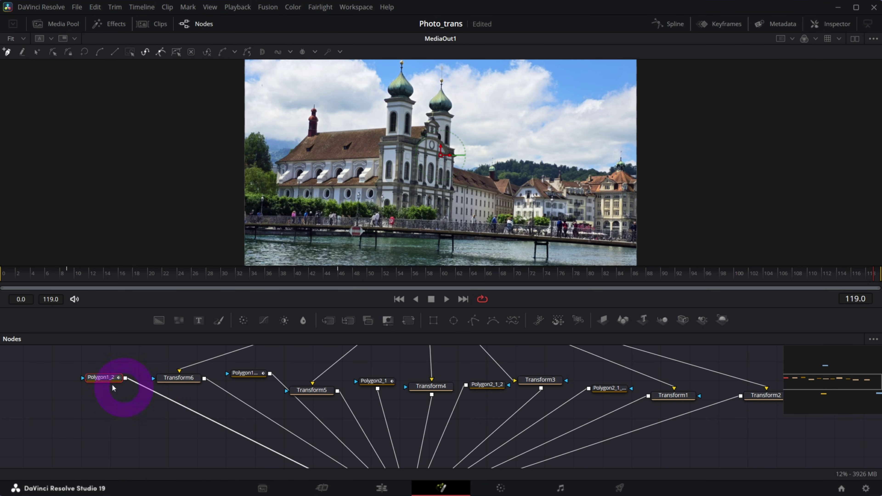
pyautogui.moveTo(87, 378); pyautogui.dragTo(99, 382)
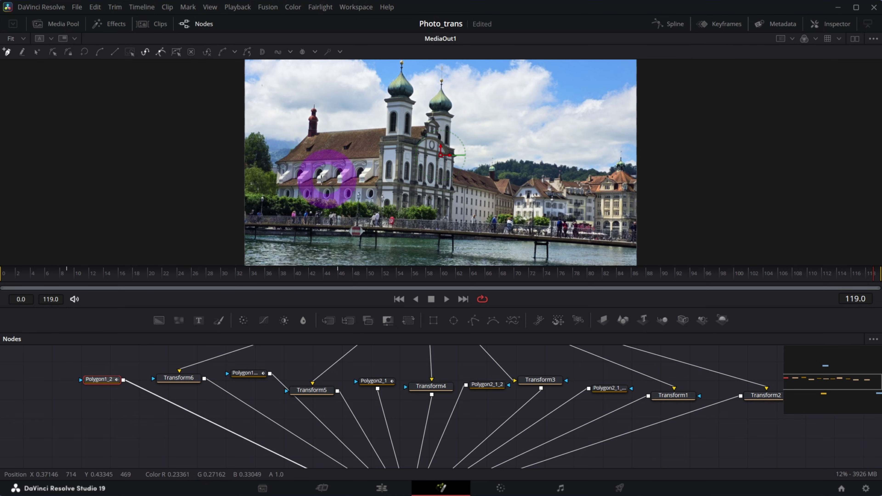
pyautogui.click(273, 193)
pyautogui.click(276, 162)
pyautogui.click(306, 134)
pyautogui.click(311, 116)
pyautogui.click(313, 106)
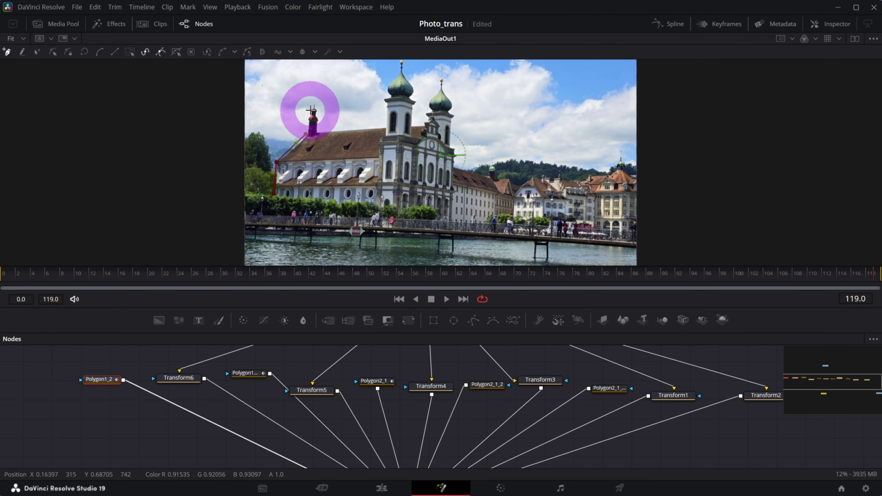
pyautogui.click(315, 122)
pyautogui.click(316, 132)
pyautogui.click(385, 128)
pyautogui.click(386, 108)
pyautogui.click(389, 85)
pyautogui.click(401, 66)
pyautogui.click(416, 90)
pyautogui.click(413, 127)
pyautogui.click(426, 125)
pyautogui.click(428, 114)
pyautogui.click(431, 98)
pyautogui.click(440, 79)
pyautogui.click(450, 102)
pyautogui.click(451, 119)
pyautogui.click(452, 146)
pyautogui.click(457, 153)
pyautogui.click(453, 197)
pyautogui.click(451, 218)
pyautogui.click(438, 219)
pyautogui.click(437, 209)
pyautogui.click(399, 204)
pyautogui.click(380, 202)
pyautogui.click(275, 193)
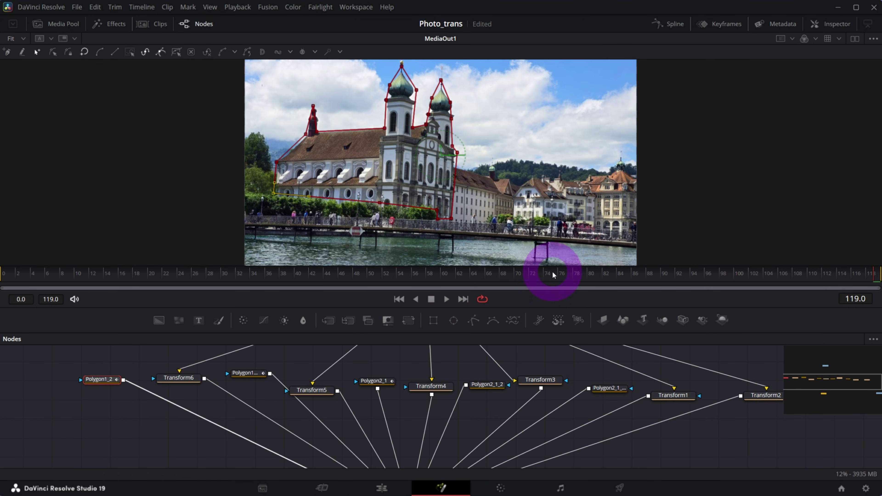
# Draw a closed mask with the second Polygon1 node around the row of buildings to the right of the church.
pyautogui.moveTo(248, 376); pyautogui.dragTo(250, 379)
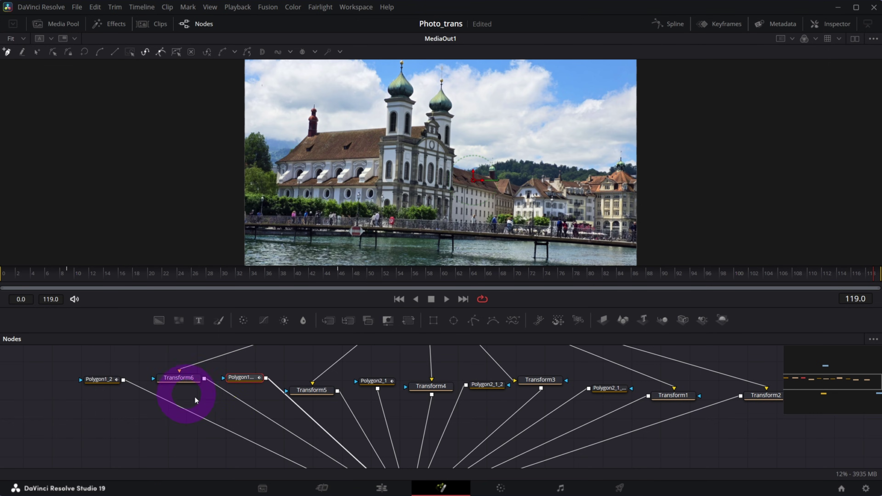
pyautogui.click(100, 379)
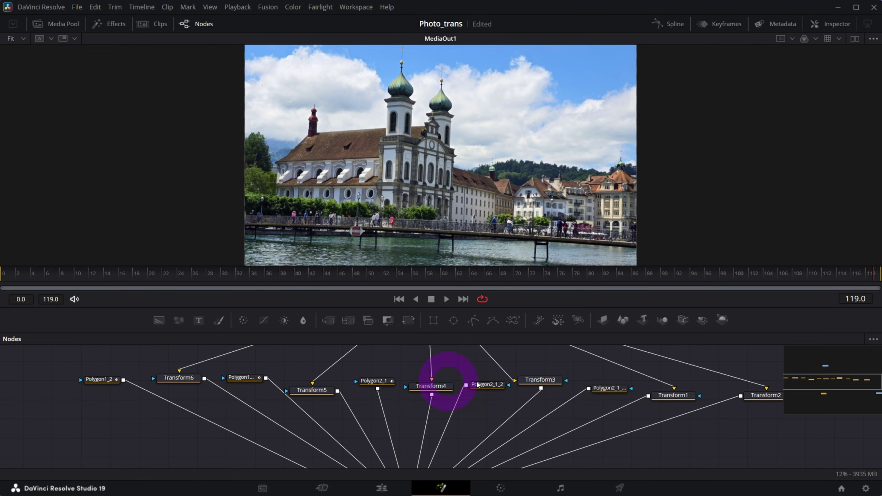
pyautogui.click(249, 380)
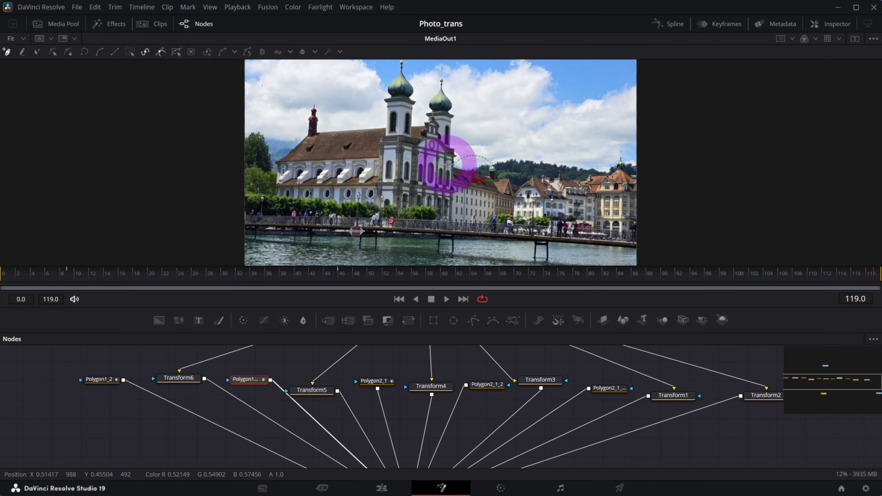
pyautogui.moveTo(450, 167)
pyautogui.mouseDown()
pyautogui.moveTo(520, 182)
pyautogui.moveTo(620, 162)
pyautogui.moveTo(631, 221)
pyautogui.moveTo(449, 216)
pyautogui.moveTo(468, 213)
pyautogui.moveTo(455, 167)
pyautogui.mouseUp()
pyautogui.click(302, 406)
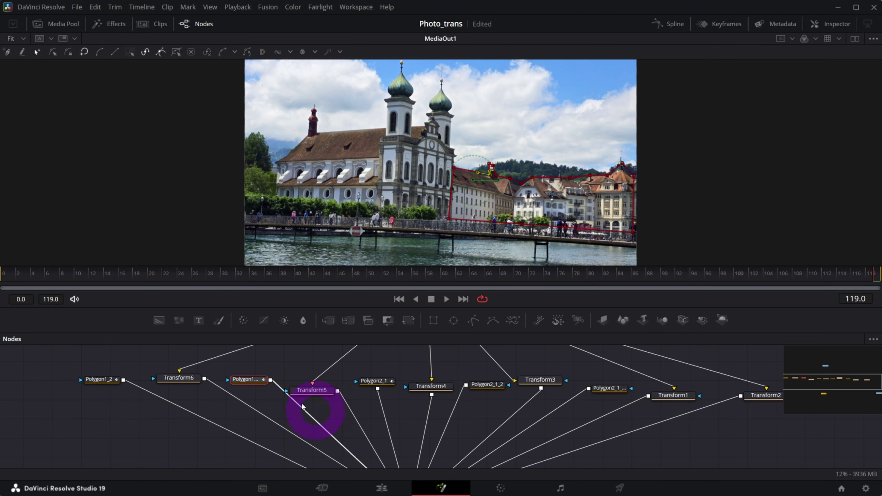
# Draw a closed Polygon2_1 mask around the waterfront strip, covering the trees, promenade and footbridge across the full photo width.
pyautogui.click(381, 382)
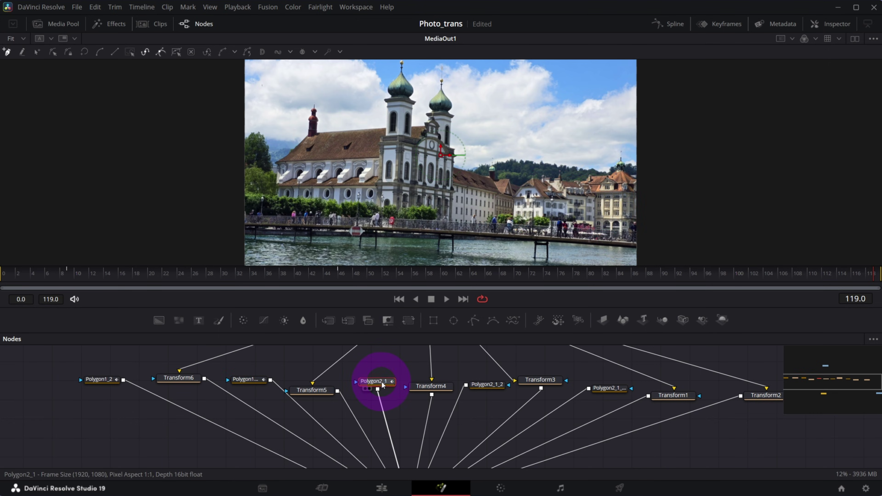
pyautogui.click(268, 206)
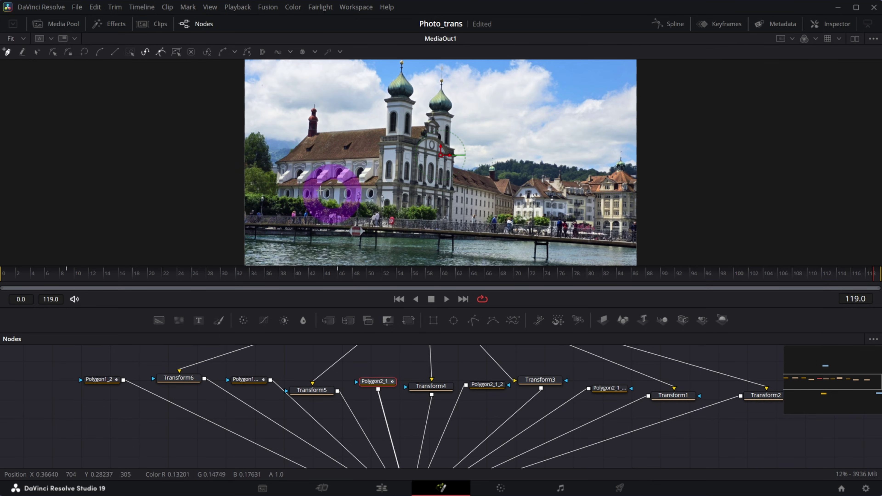
pyautogui.click(247, 192)
pyautogui.click(428, 205)
pyautogui.click(437, 218)
pyautogui.click(486, 221)
pyautogui.click(497, 215)
pyautogui.click(523, 216)
pyautogui.click(544, 217)
pyautogui.click(604, 223)
pyautogui.click(634, 226)
pyautogui.click(634, 248)
pyautogui.click(635, 241)
pyautogui.click(242, 196)
pyautogui.click(262, 298)
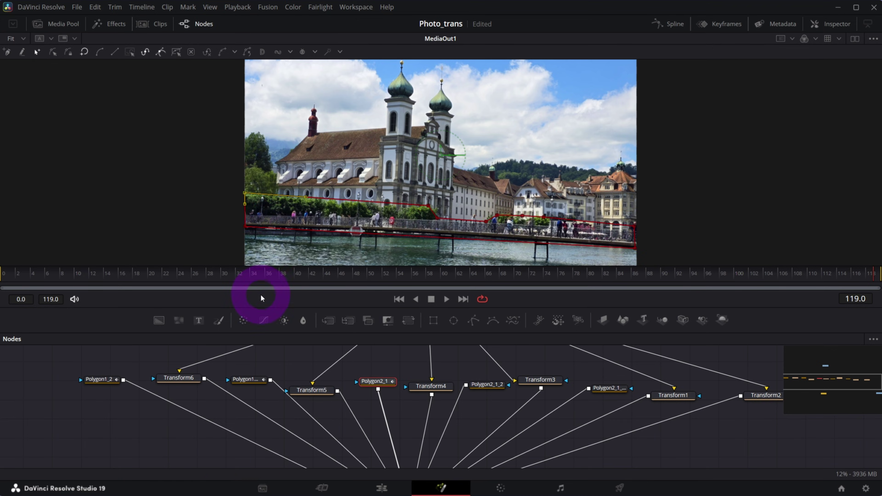
# Nudge the last two Polygon nodes slightly and draw a closed Polygon2_1_2 mask around the water below the footbridge.
pyautogui.click(496, 390)
pyautogui.moveTo(619, 390); pyautogui.dragTo(618, 388)
pyautogui.click(516, 399)
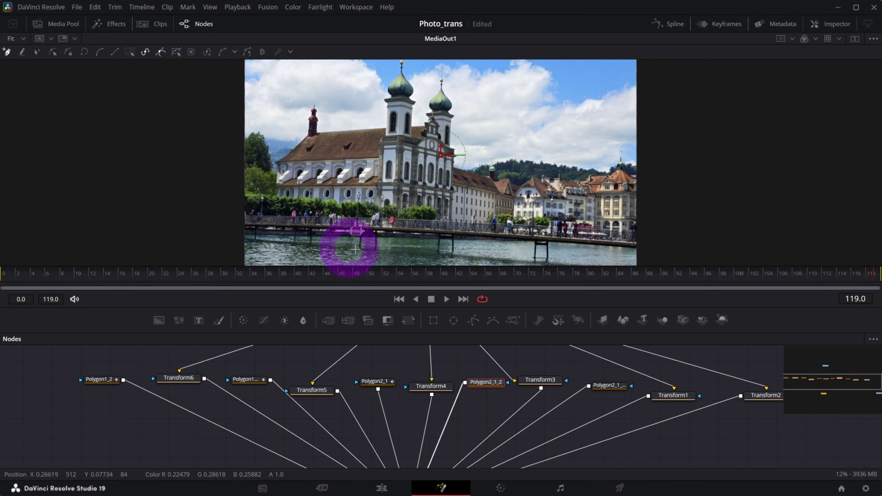
pyautogui.click(245, 225)
pyautogui.click(512, 241)
pyautogui.click(635, 247)
pyautogui.click(635, 264)
pyautogui.click(245, 264)
# Draw a closed mask with the last Polygon2_1 node around the sky, following the church, tower and building rooflines and the photo's upper corners.
pyautogui.click(609, 386)
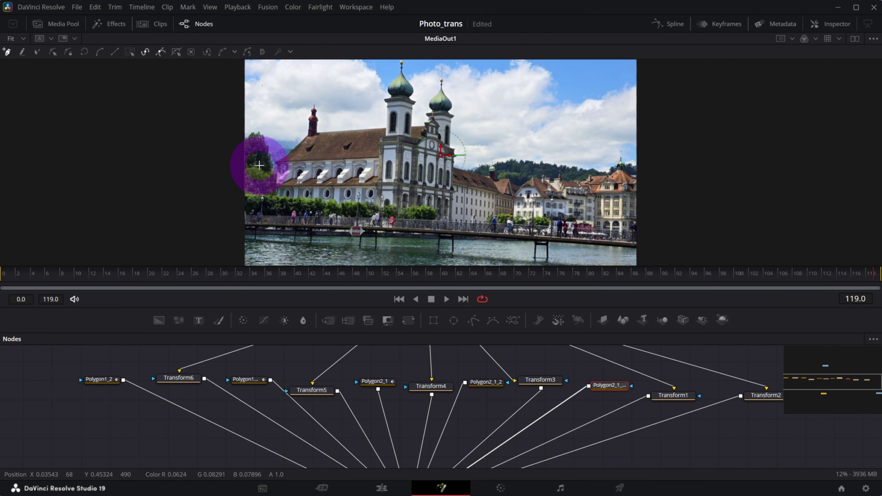
pyautogui.click(240, 190)
pyautogui.click(276, 193)
pyautogui.click(277, 162)
pyautogui.click(308, 136)
pyautogui.click(311, 104)
pyautogui.click(315, 122)
pyautogui.click(318, 131)
pyautogui.click(384, 128)
pyautogui.click(384, 99)
pyautogui.click(401, 65)
pyautogui.click(414, 90)
pyautogui.click(413, 127)
pyautogui.click(425, 124)
pyautogui.click(430, 111)
pyautogui.click(436, 92)
pyautogui.click(439, 82)
pyautogui.click(449, 104)
pyautogui.click(454, 116)
pyautogui.click(452, 145)
pyautogui.click(456, 165)
pyautogui.click(471, 169)
pyautogui.click(523, 183)
pyautogui.click(534, 177)
pyautogui.click(586, 175)
pyautogui.click(611, 176)
pyautogui.click(622, 160)
pyautogui.click(634, 176)
pyautogui.click(634, 61)
pyautogui.click(375, 62)
pyautogui.click(246, 61)
pyautogui.click(238, 177)
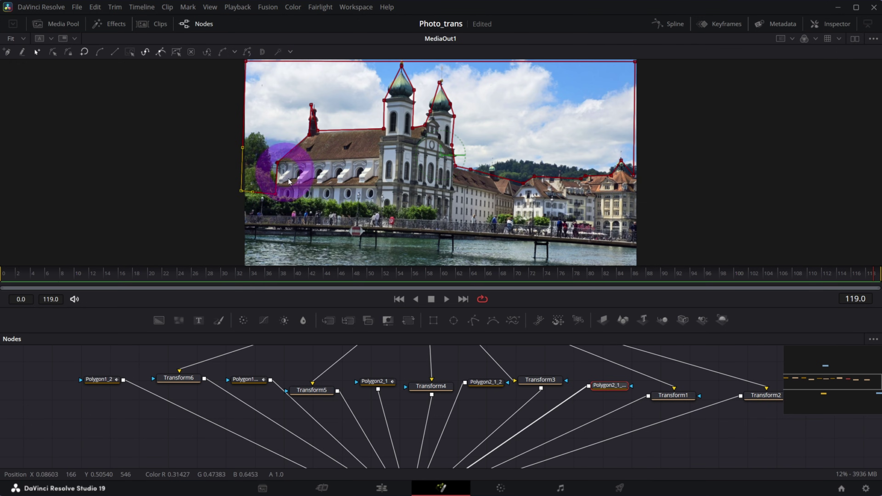
pyautogui.click(158, 208)
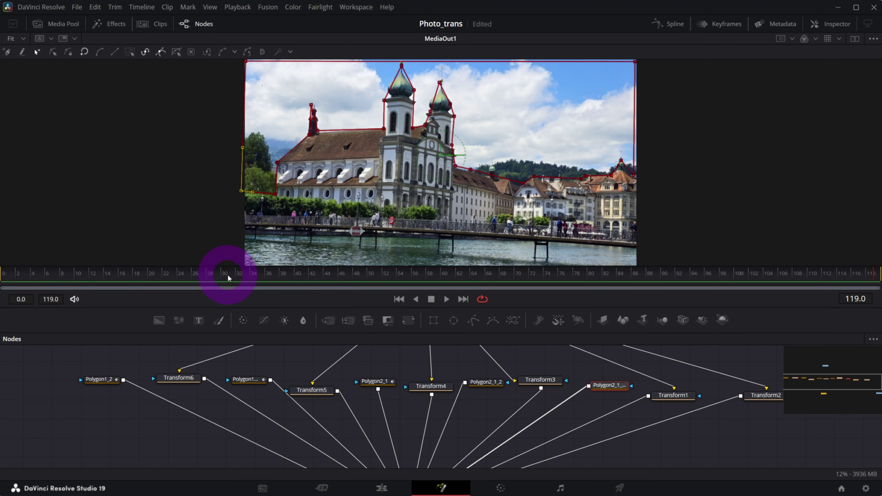
# Check the drawn outlines by selecting the Polygon mask nodes one after another.
pyautogui.click(93, 382)
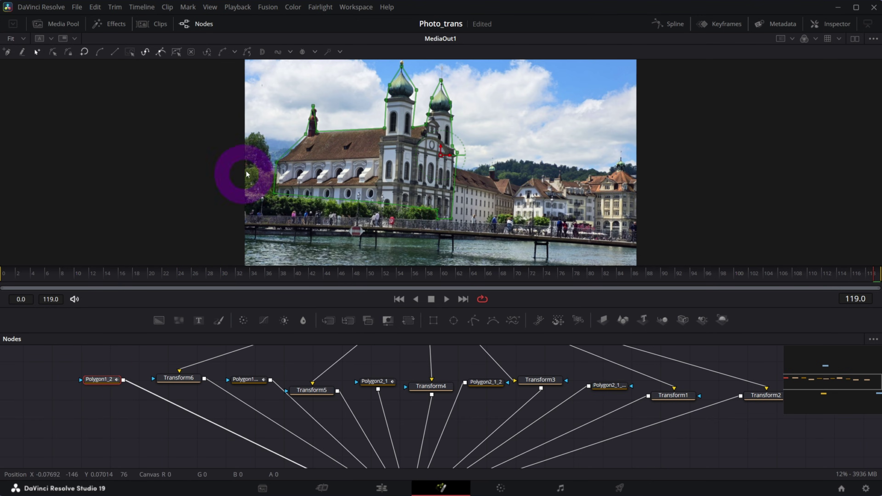
pyautogui.click(245, 383)
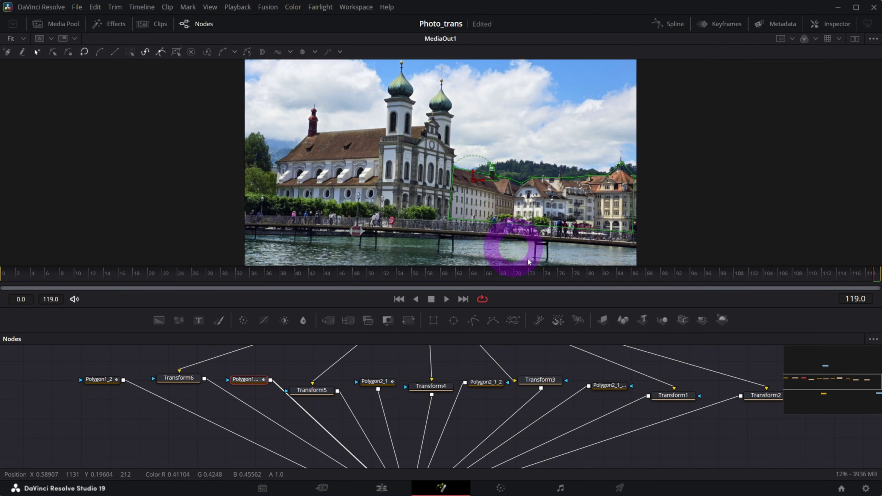
pyautogui.click(317, 377)
pyautogui.click(377, 387)
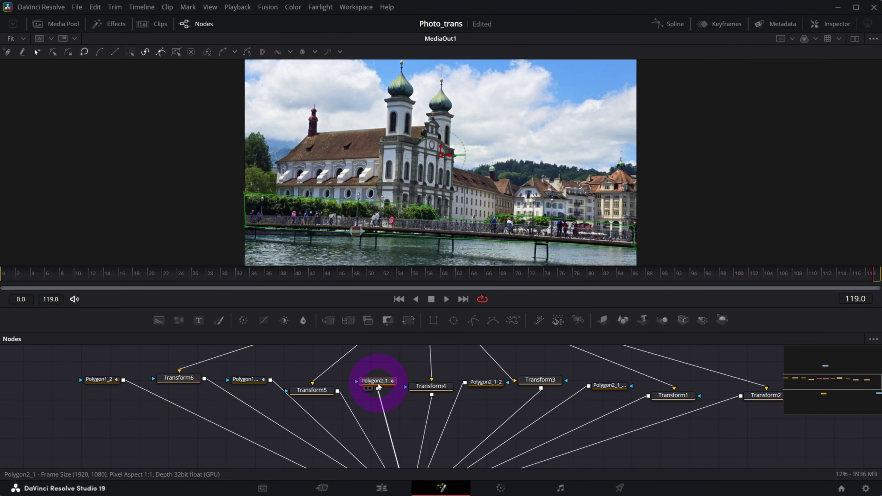
pyautogui.click(492, 381)
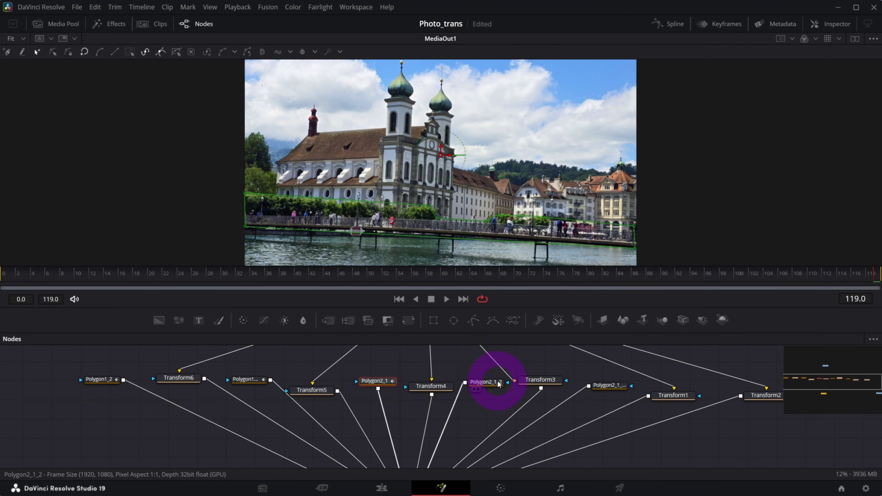
pyautogui.click(610, 393)
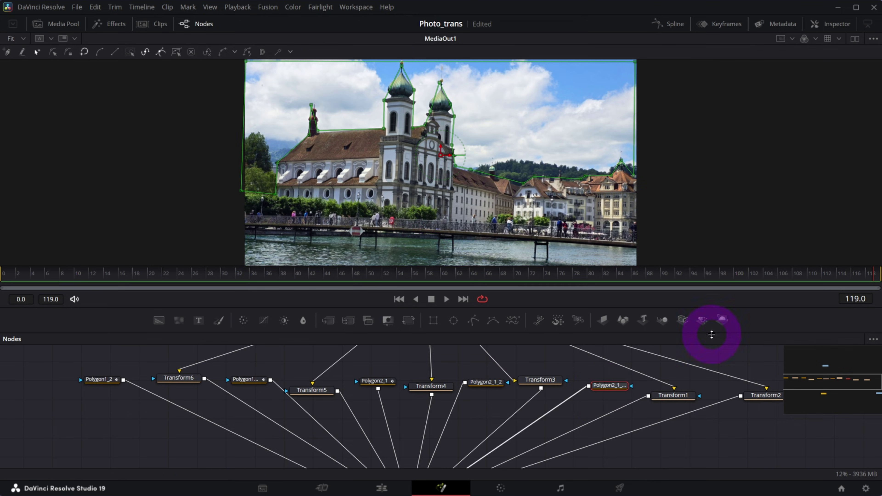
# Return to frame 0, select MediaOut1 and play the masked photo animation from the start several times.
pyautogui.click(7, 280)
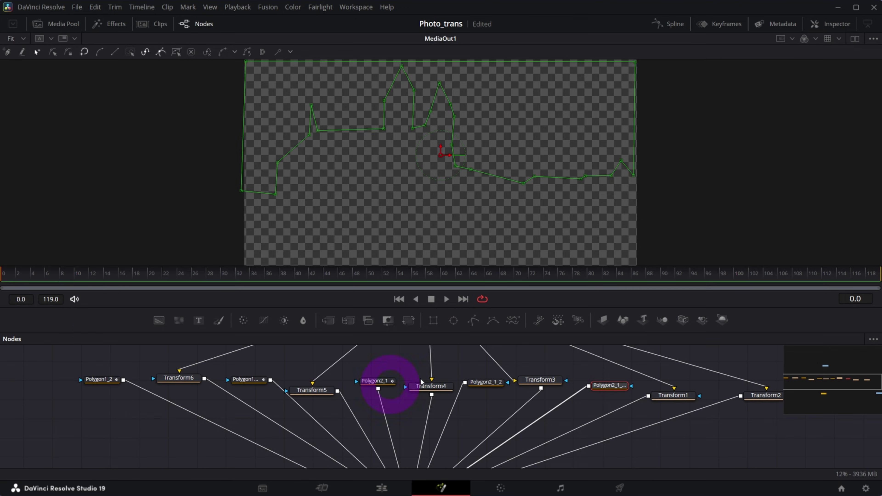
pyautogui.moveTo(815, 378); pyautogui.dragTo(850, 389)
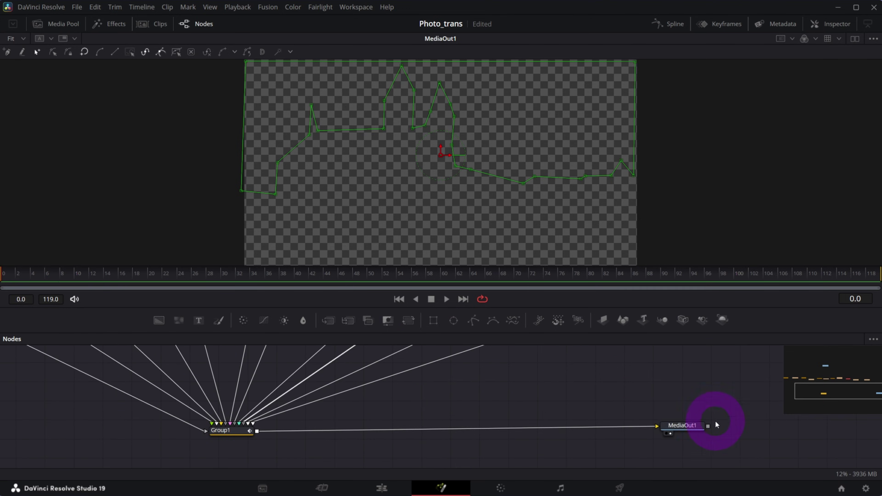
pyautogui.click(691, 425)
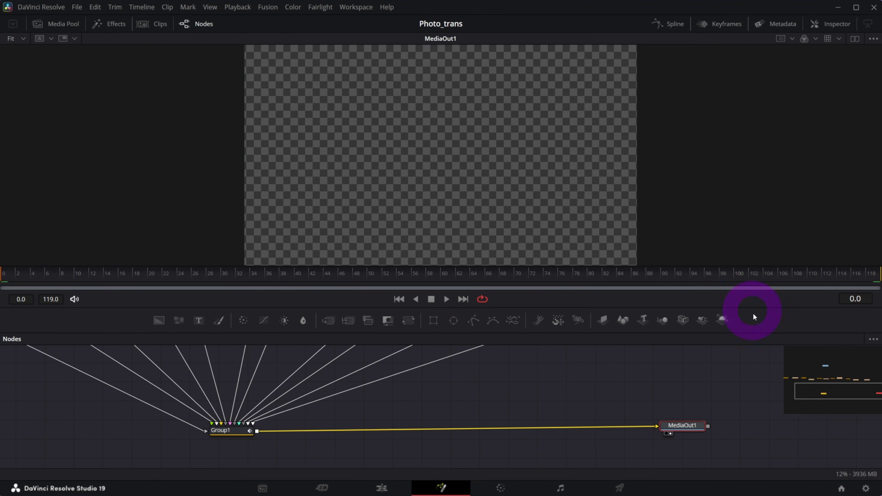
pyautogui.moveTo(837, 394); pyautogui.dragTo(840, 374)
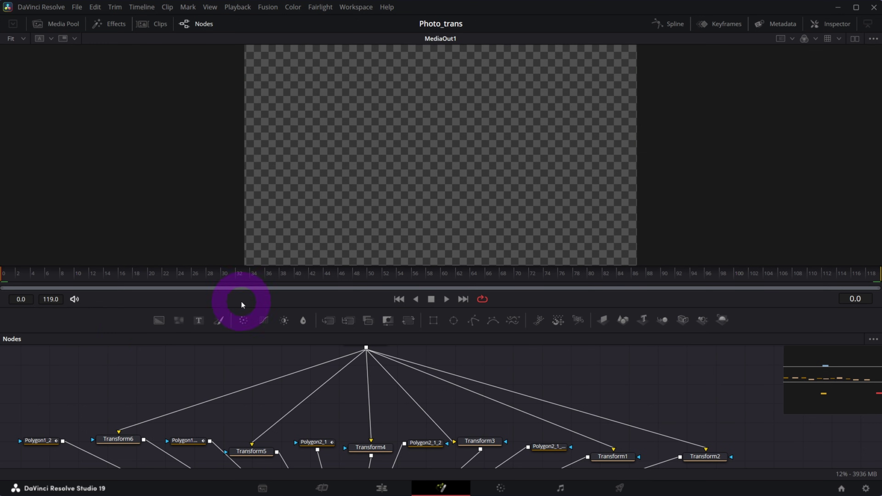
pyautogui.click(447, 300)
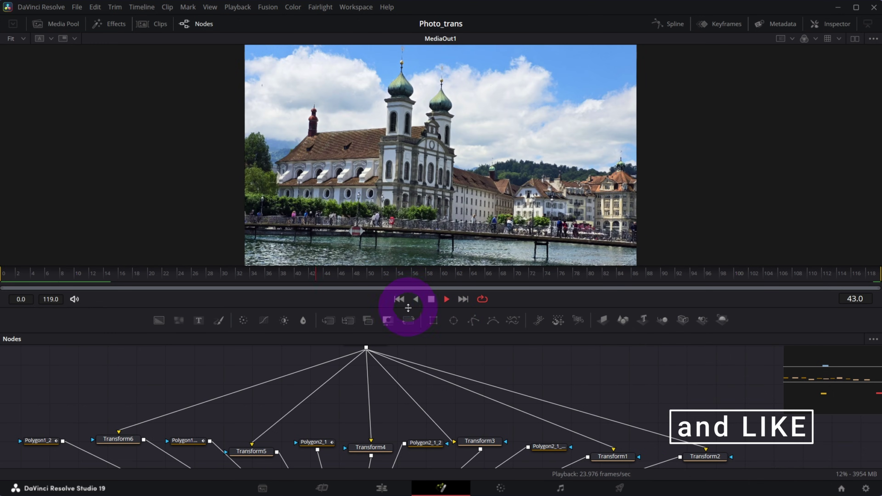
pyautogui.click(399, 299)
pyautogui.click(399, 299)
pyautogui.click(399, 299)
pyautogui.click(399, 299)
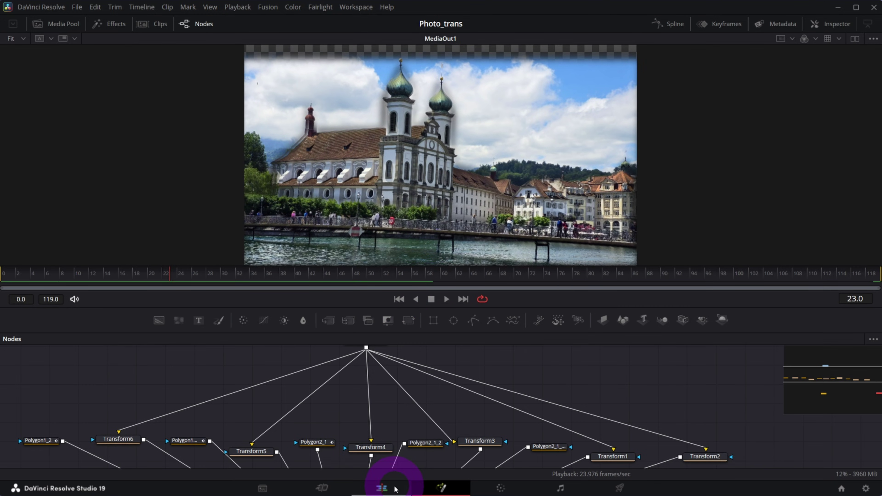
# Switch to the Edit page and move Compound Clip 12 up to track V2, overlapping the end of Compound Clip 11.
pyautogui.click(394, 488)
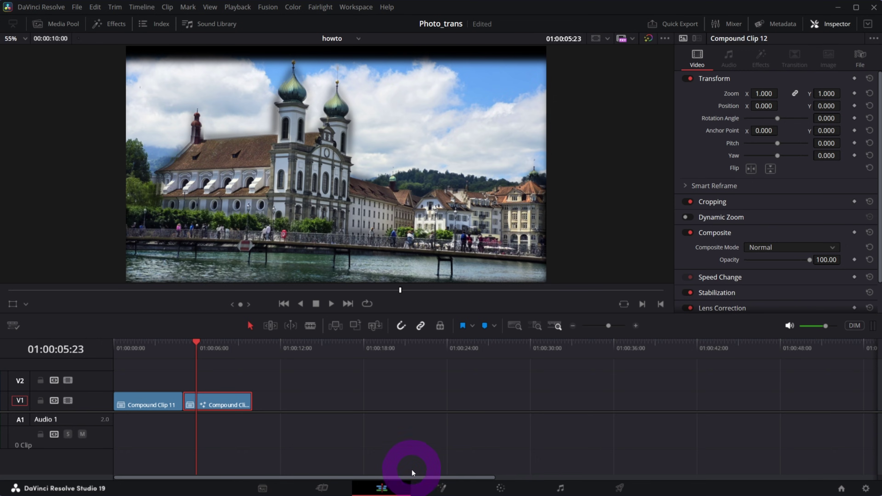
pyautogui.press('space')
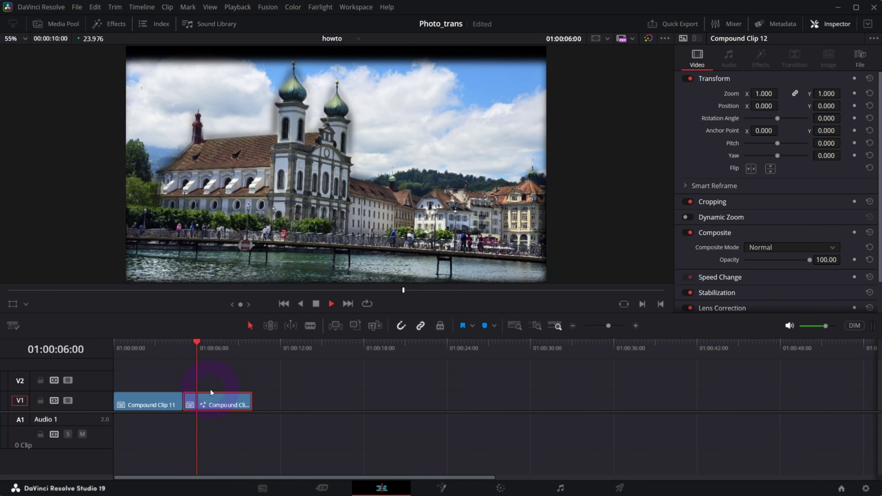
pyautogui.click(224, 404)
pyautogui.moveTo(226, 407); pyautogui.dragTo(201, 389)
# Play the timeline from before the clip overlap to preview the transition between the two compound clips.
pyautogui.moveTo(154, 354); pyautogui.dragTo(145, 351)
pyautogui.press('space')
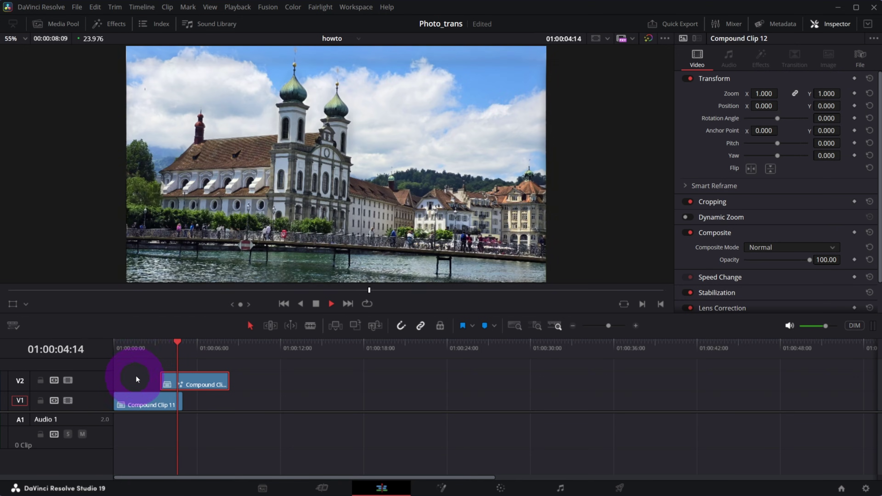
pyautogui.click(143, 354)
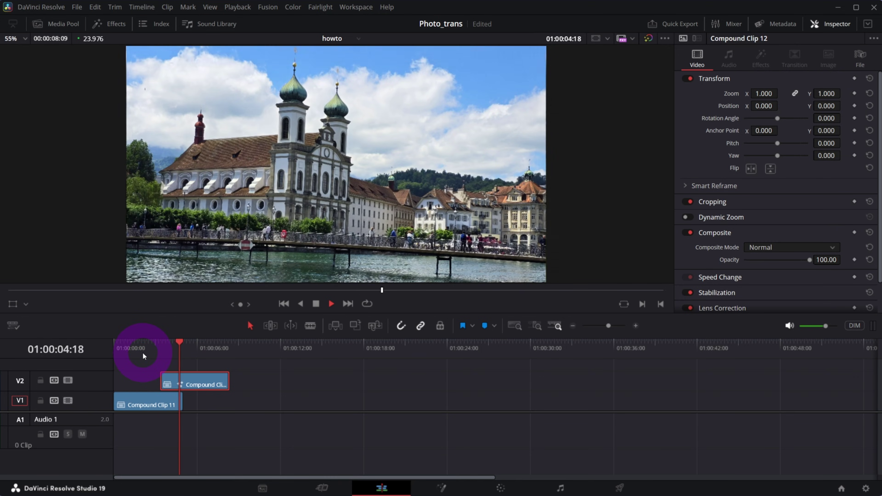